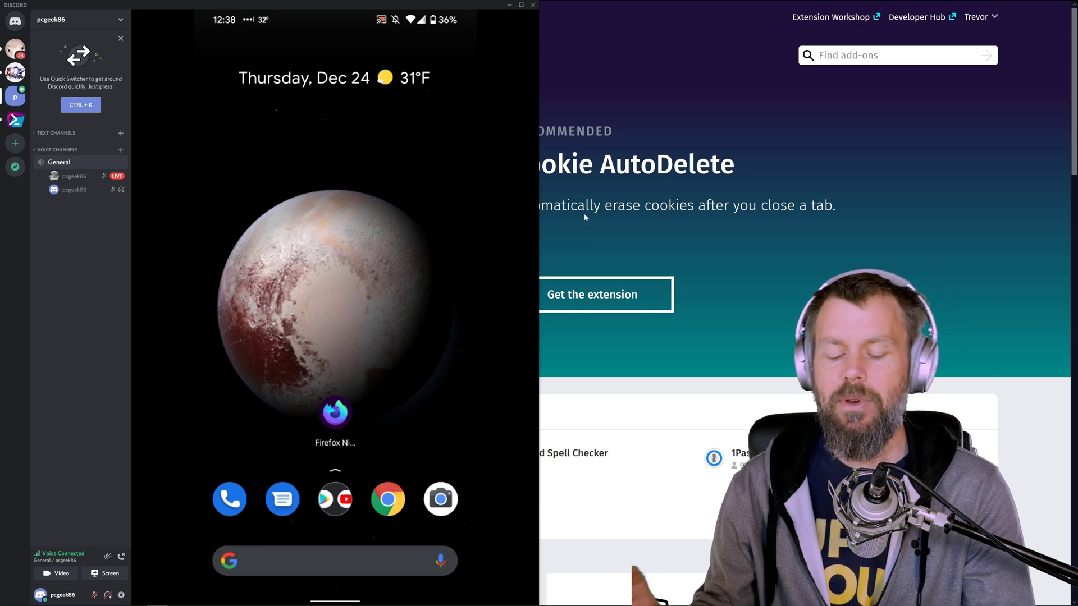
Step: Switch to the Firefox Add-ons site in the browser and view the add-ons in the account's existing collection
{"action": "key", "text": "alt+Tab"}
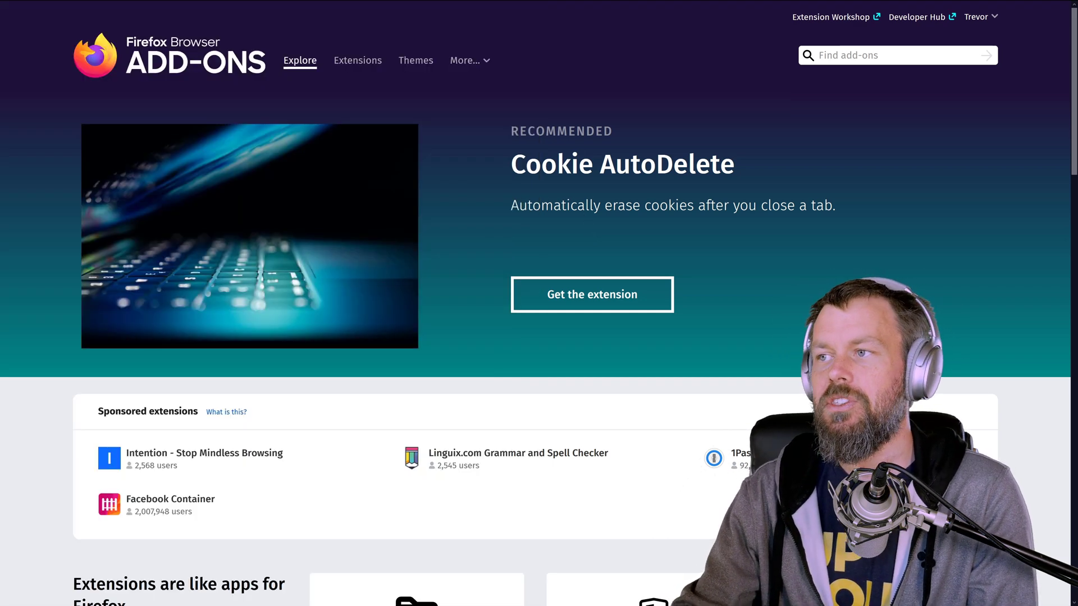
{"action": "mouse_move", "coordinate": [311, 4]}
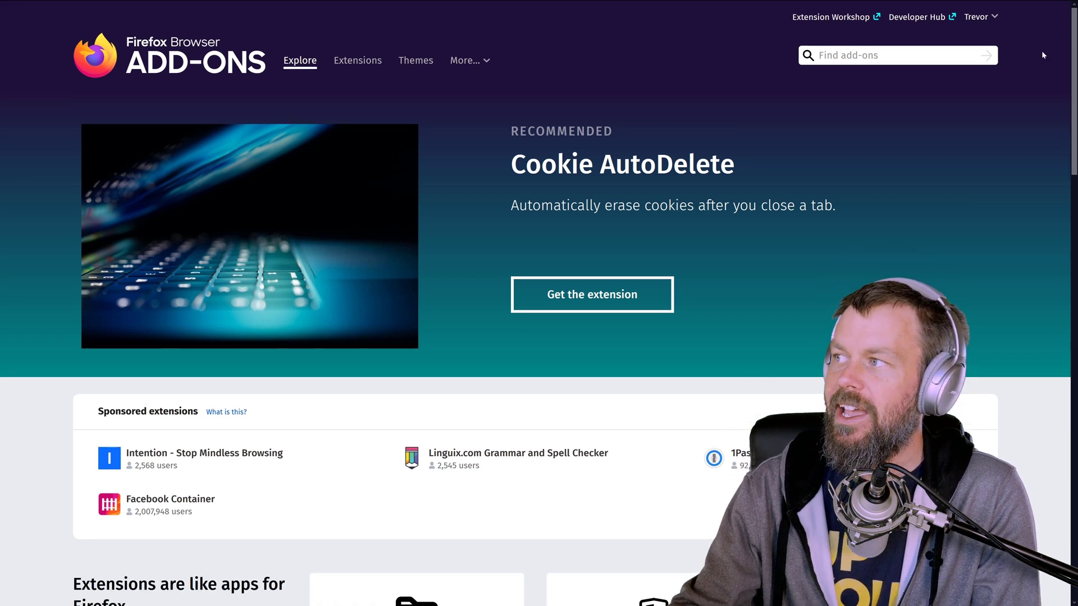
{"action": "mouse_move", "coordinate": [980, 25]}
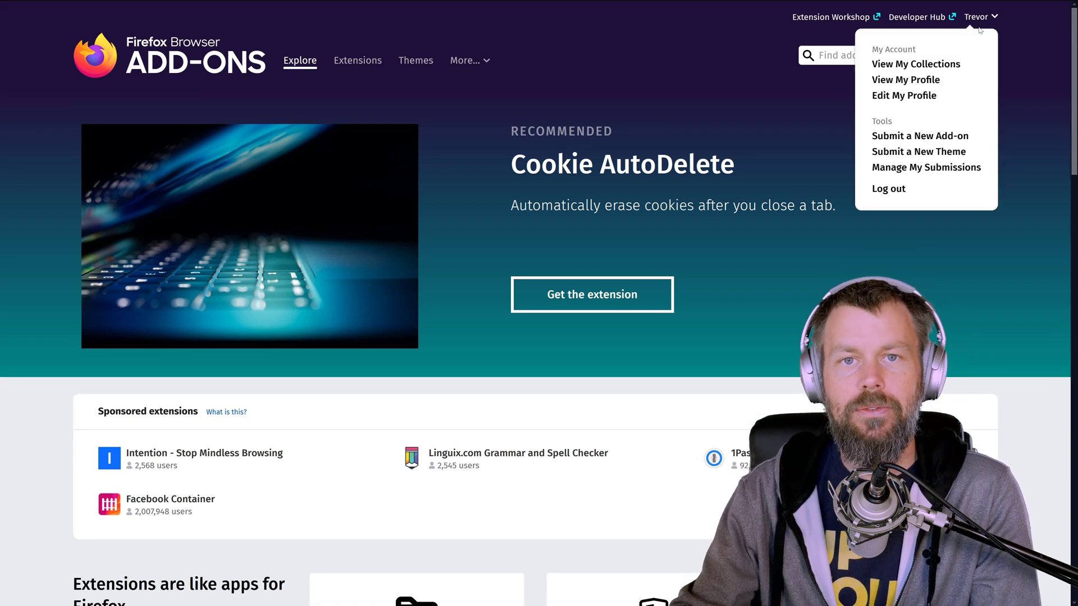
{"action": "left_click", "coordinate": [915, 64]}
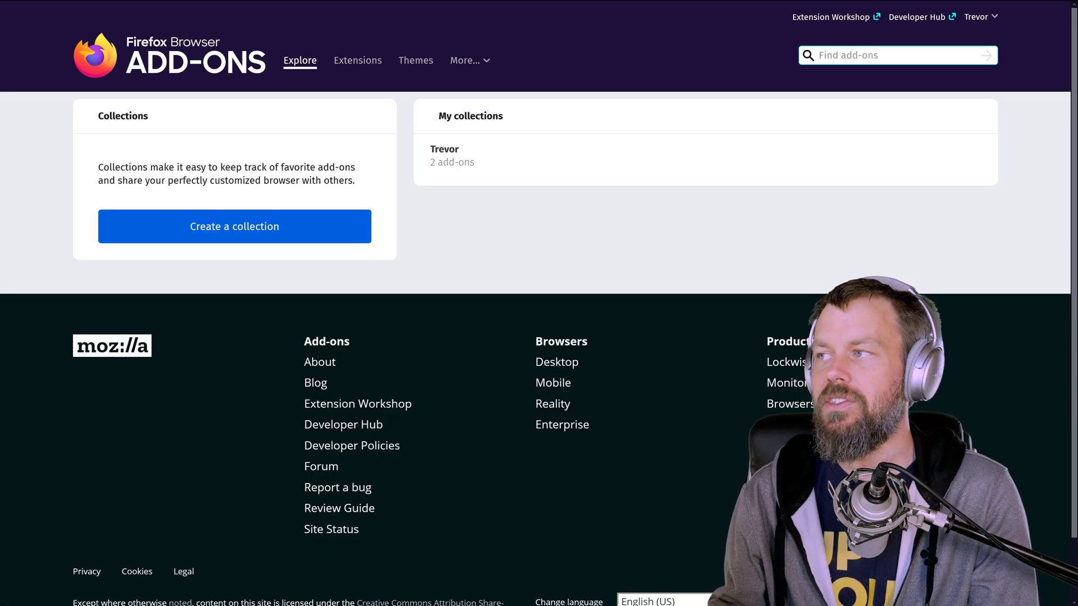
{"action": "left_click", "coordinate": [457, 157]}
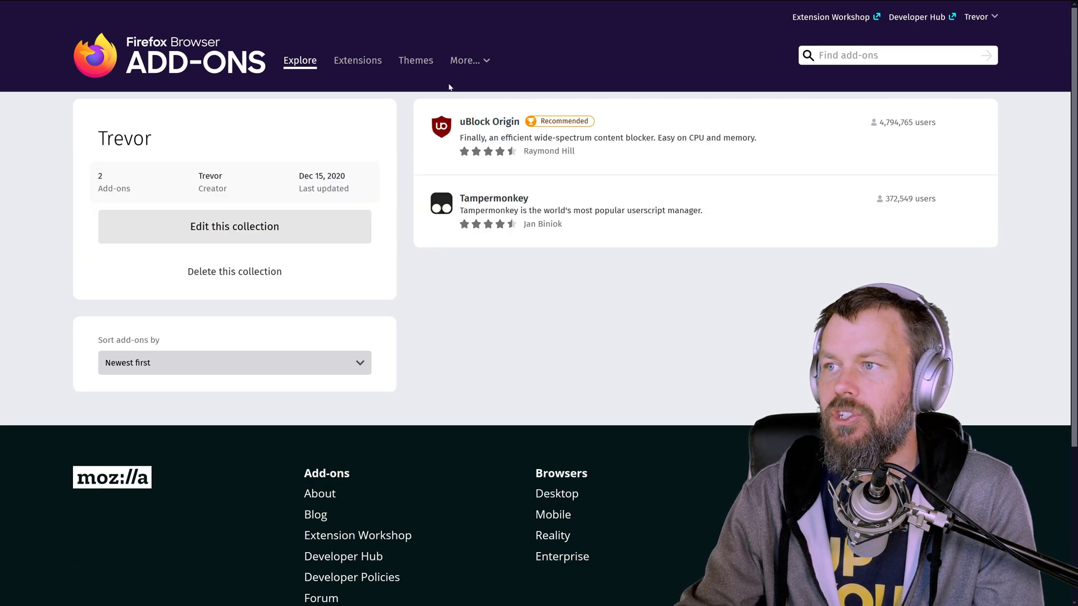
Step: Find the Tampermonkey extension on the add-ons site and choose to add it to a new collection
{"action": "left_click", "coordinate": [188, 62]}
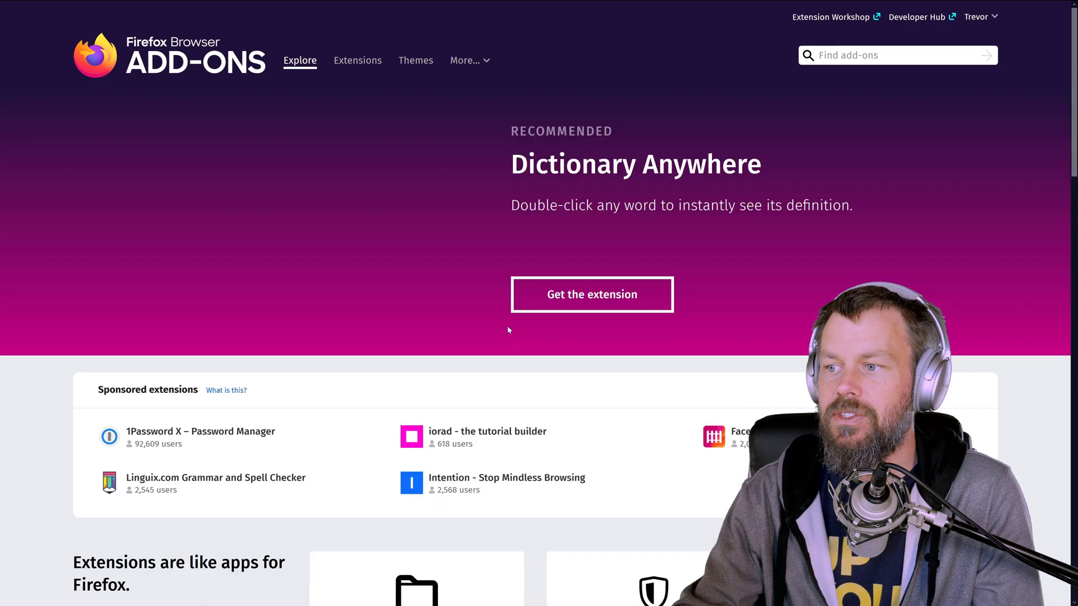
{"action": "type", "text": "tamper mo"}
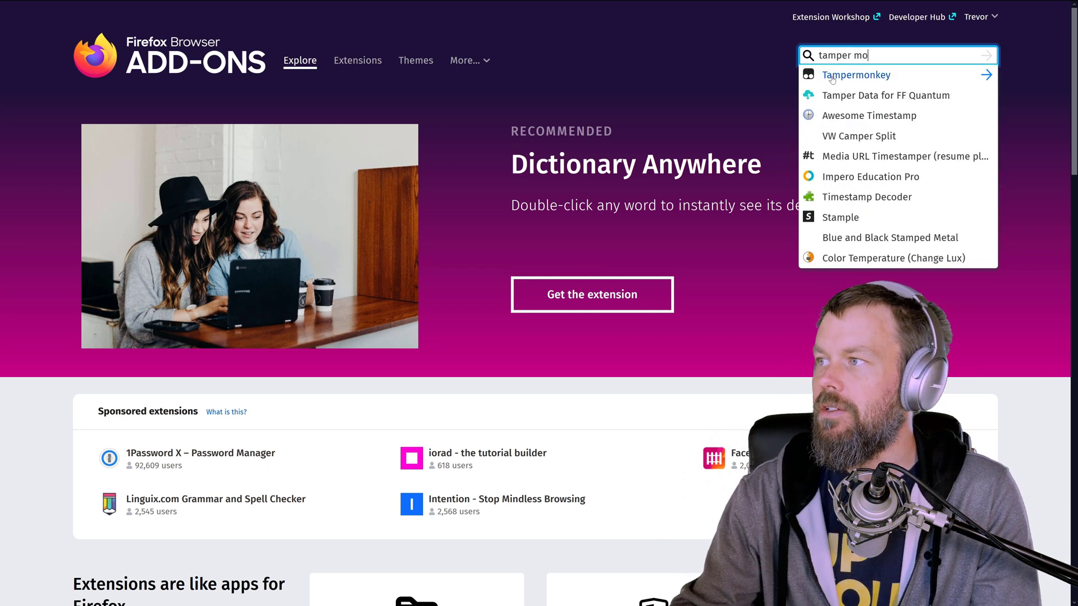
{"action": "left_click", "coordinate": [819, 96]}
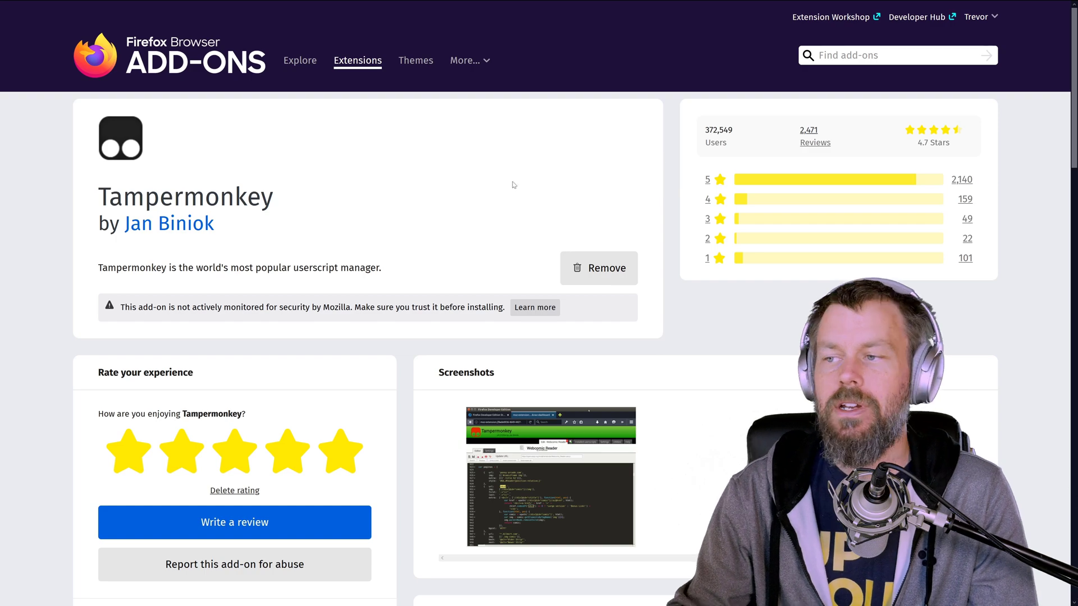
{"action": "scroll", "coordinate": [566, 212], "scroll_direction": "down", "scroll_amount": 15}
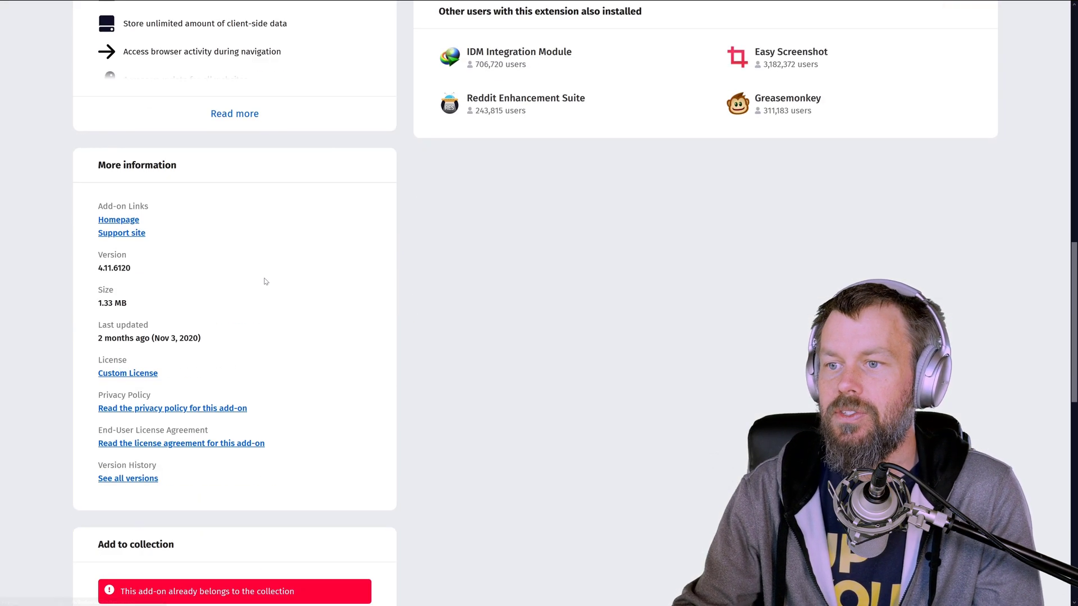
{"action": "left_click", "coordinate": [179, 320]}
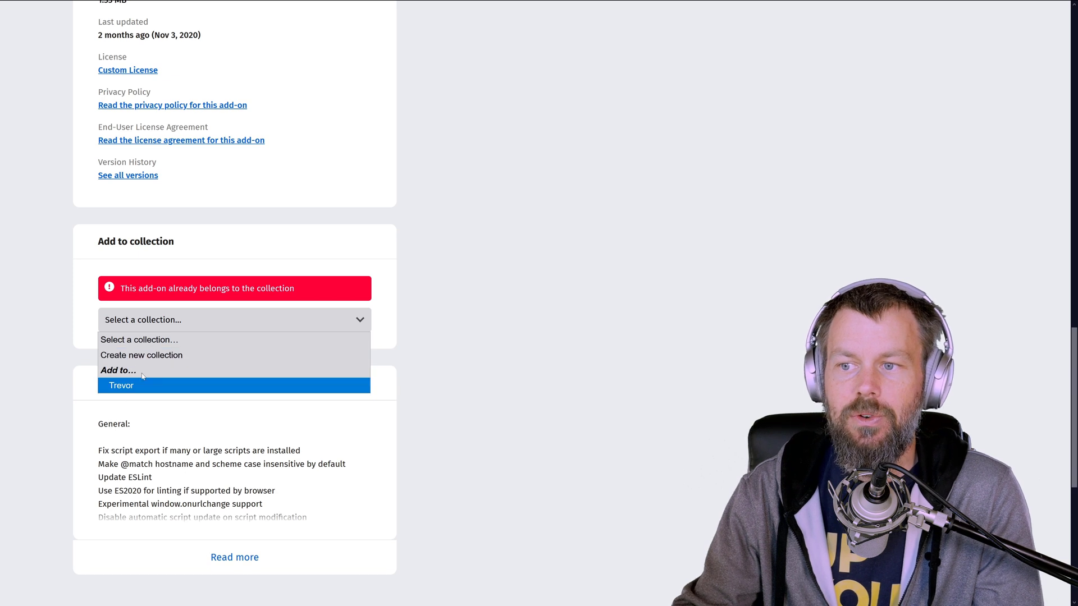
{"action": "left_click", "coordinate": [143, 355]}
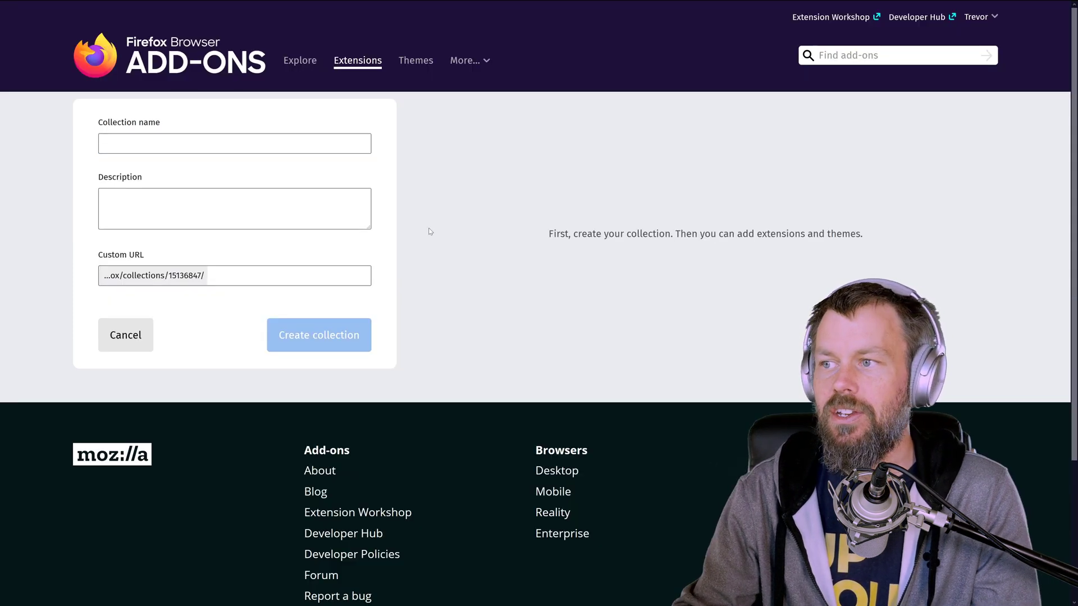
Step: Create the collection with the name and custom URL DemoVideo and the description "Demo purposes on YouTube"
{"action": "left_click", "coordinate": [102, 143]}
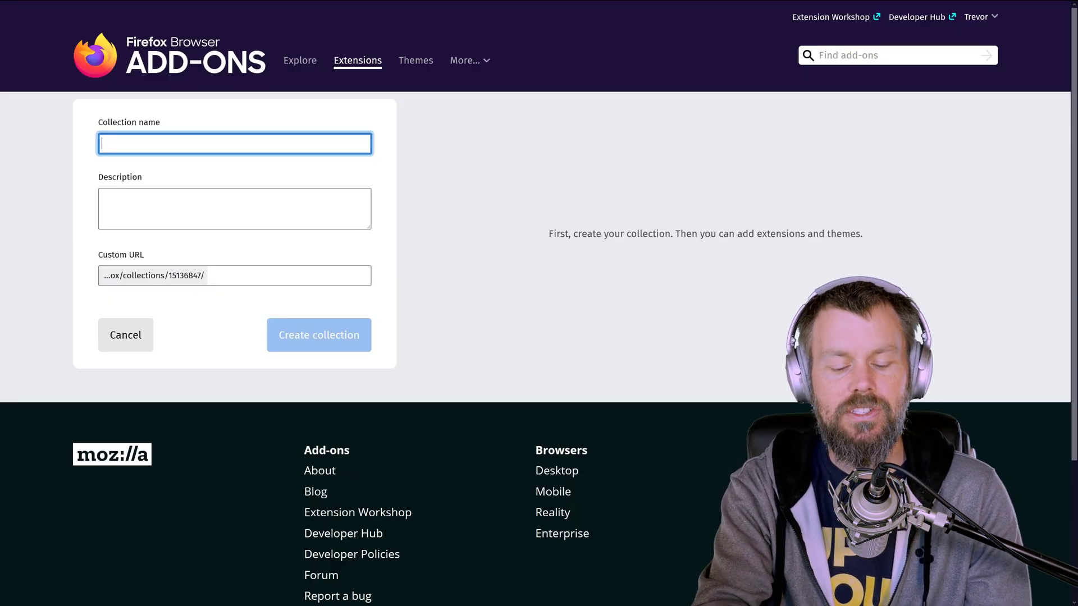
{"action": "type", "text": "DemoVideo"}
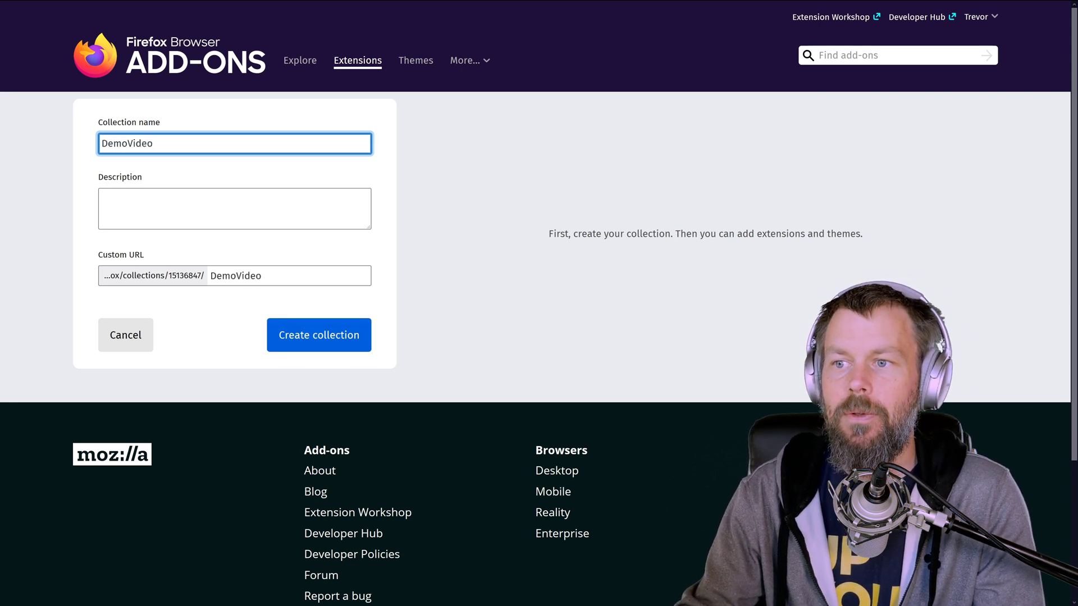
{"action": "left_click_drag", "start_coordinate": [168, 275], "coordinate": [205, 275]}
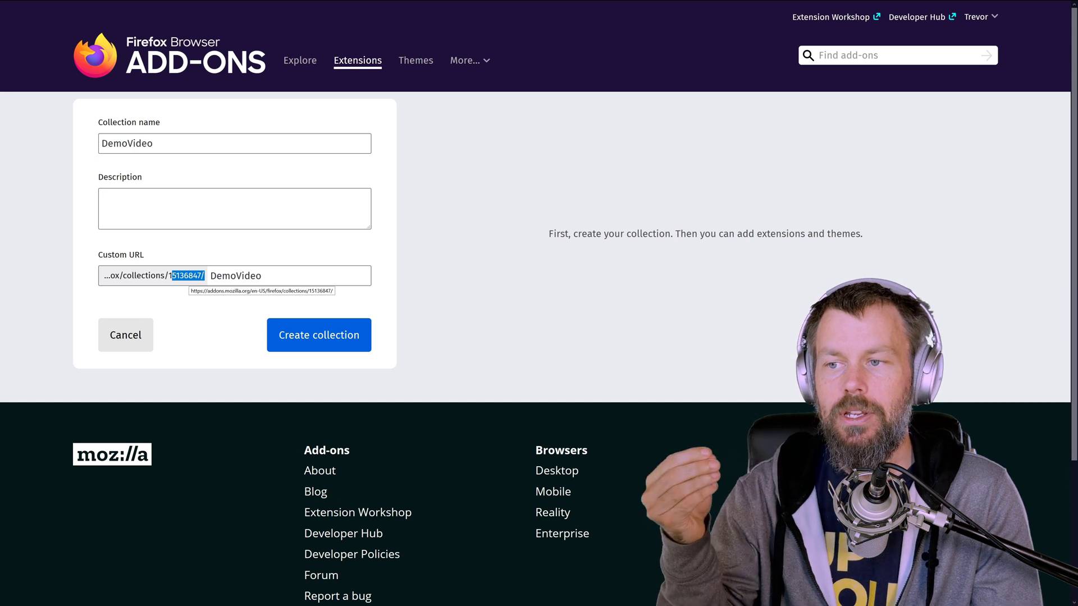
{"action": "left_click_drag", "start_coordinate": [168, 275], "coordinate": [200, 275]}
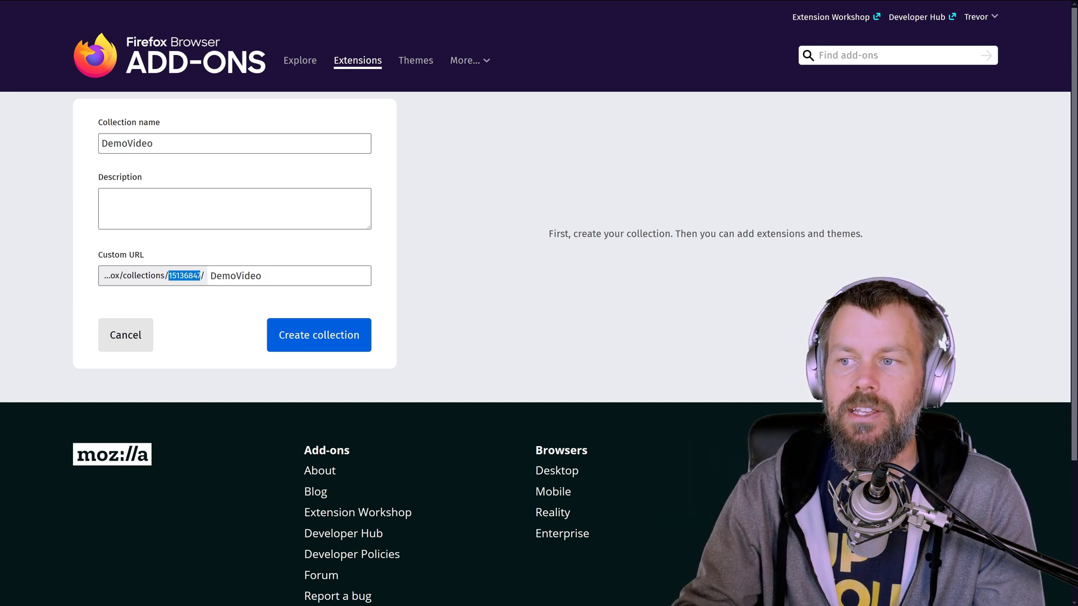
{"action": "double_click", "coordinate": [236, 276]}
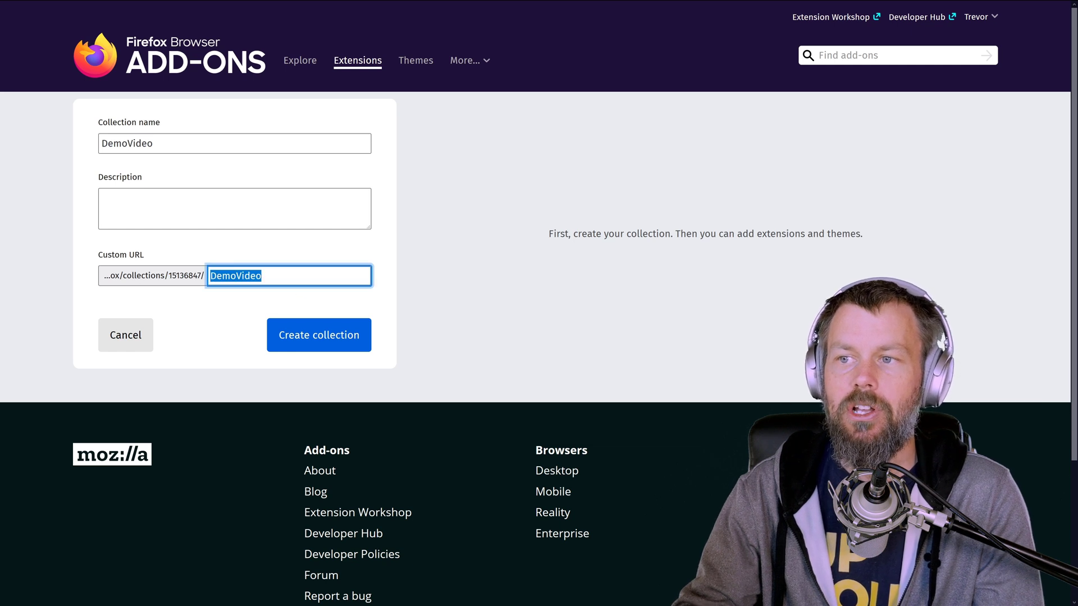
{"action": "key", "text": "shift+Tab"}
{"action": "type", "text": "Demo "}
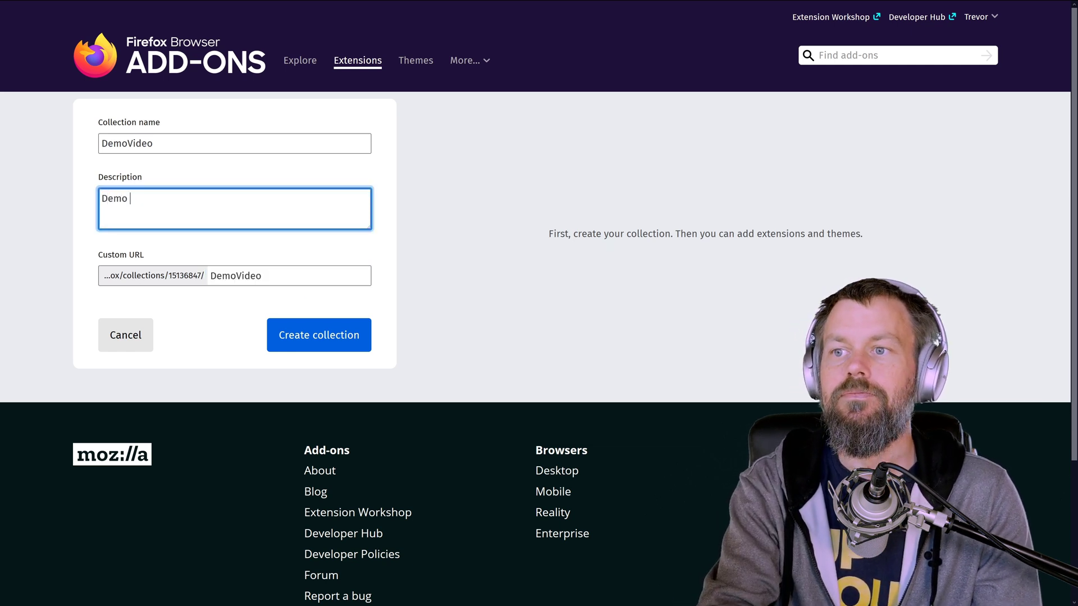
{"action": "type", "text": "purposes on YouTube"}
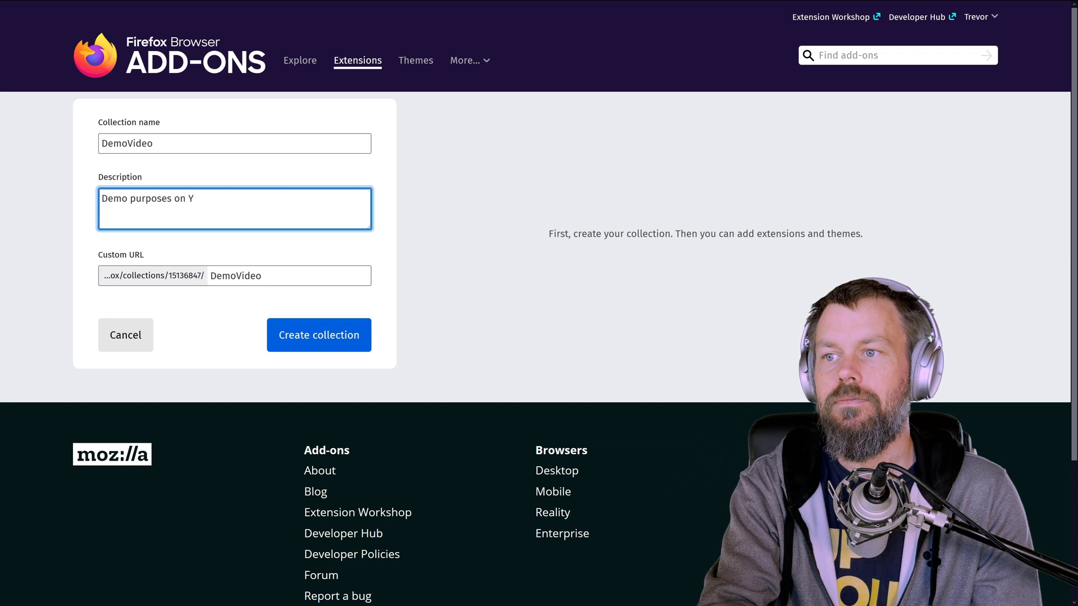
{"action": "left_click", "coordinate": [318, 335]}
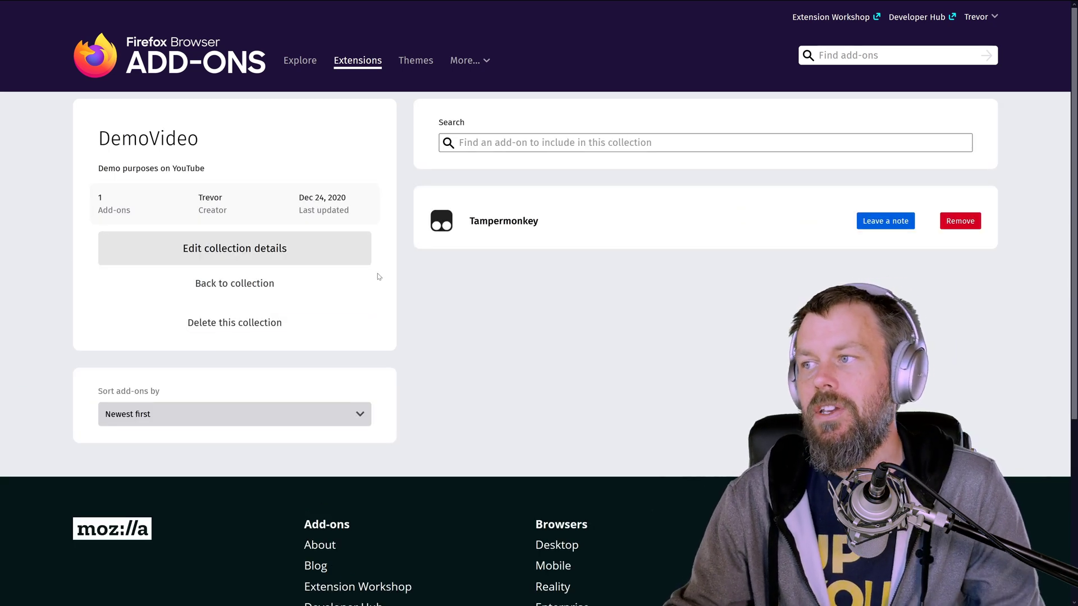
{"action": "double_click", "coordinate": [142, 139]}
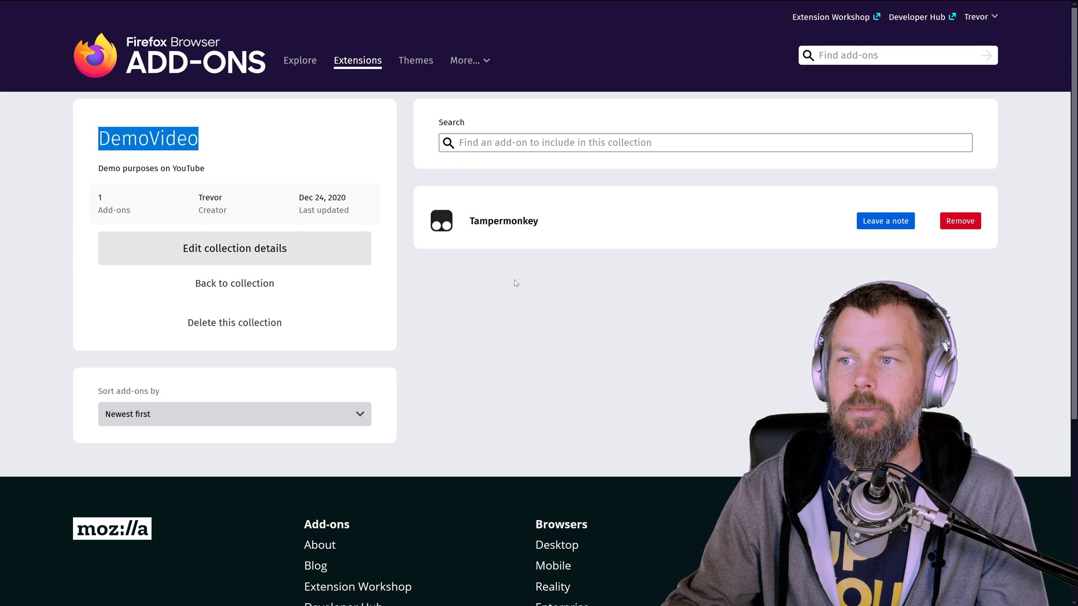
{"action": "left_click", "coordinate": [516, 283]}
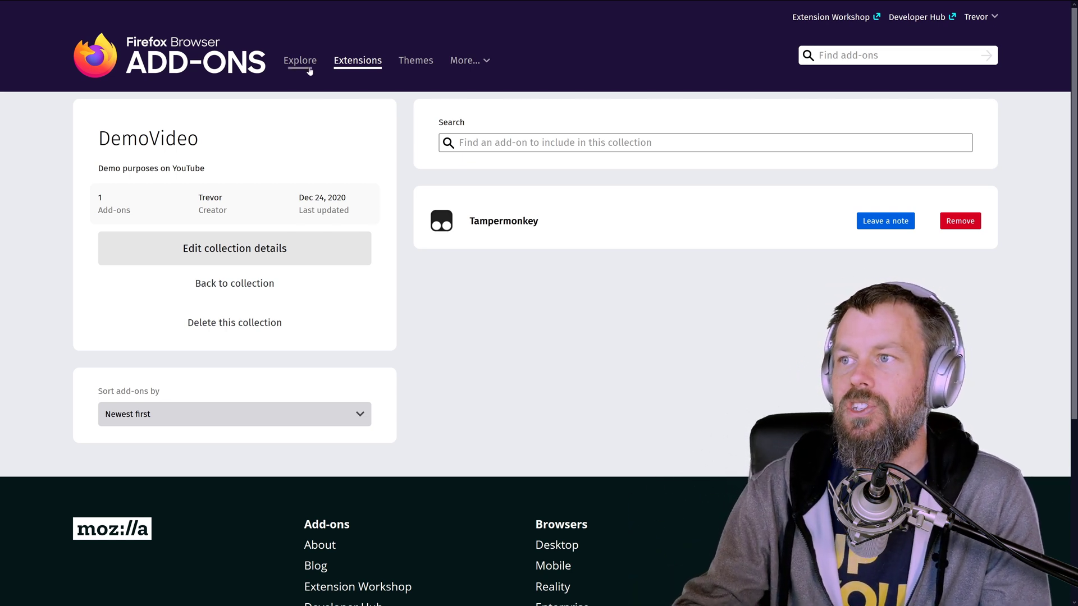
Step: Open the Mozilla Add-ons Blog and look through its recent posts for one about extension support in Firefox for Android Nightly
{"action": "scroll", "coordinate": [486, 372], "scroll_direction": "down", "scroll_amount": 5}
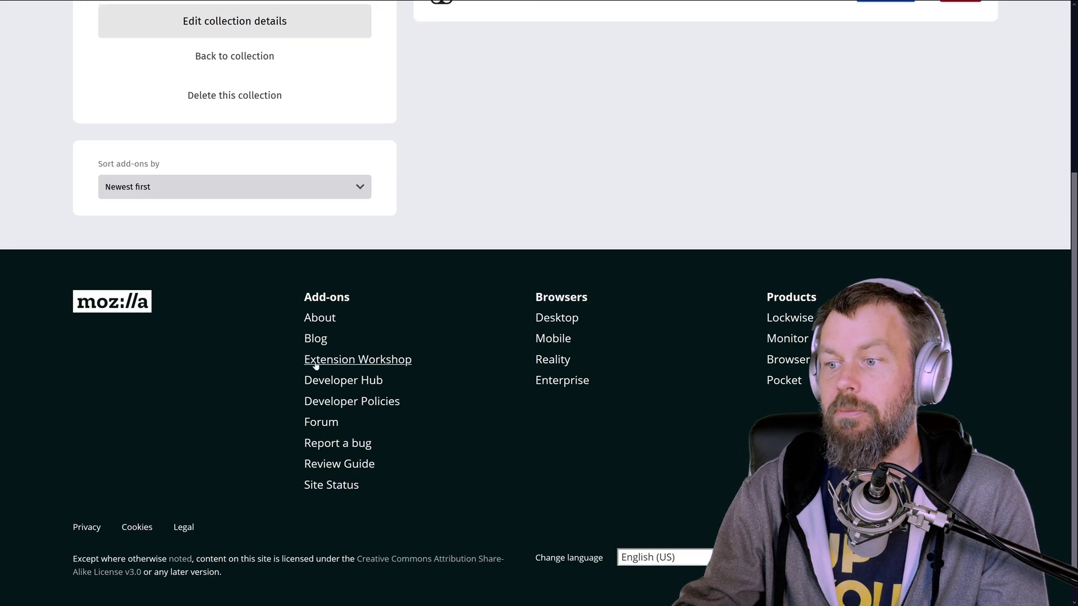
{"action": "left_click", "coordinate": [315, 339]}
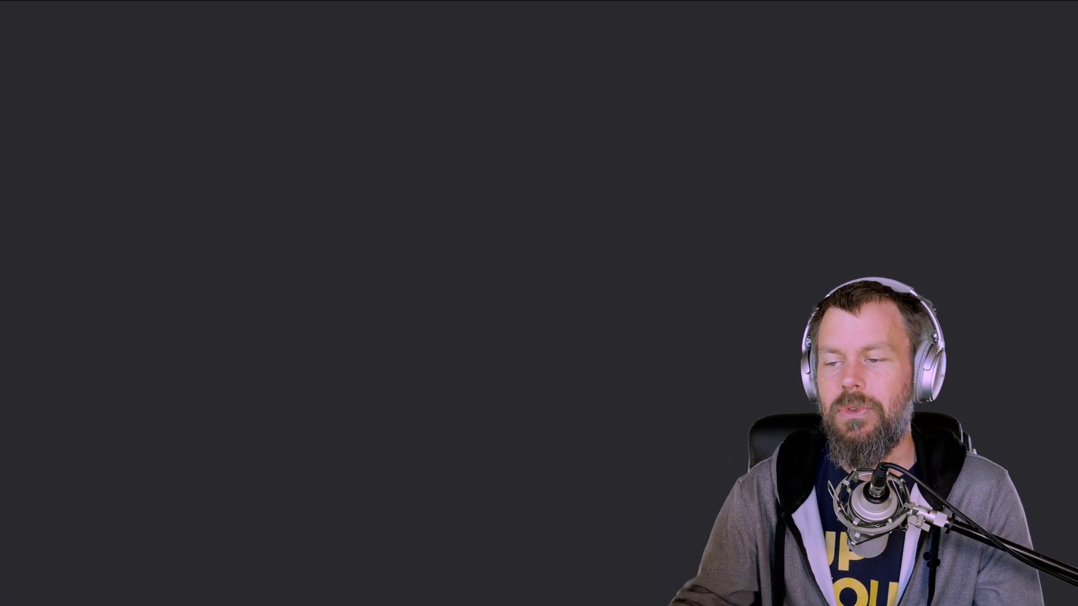
{"action": "mouse_move", "coordinate": [213, 3]}
{"action": "left_click", "coordinate": [214, 23]}
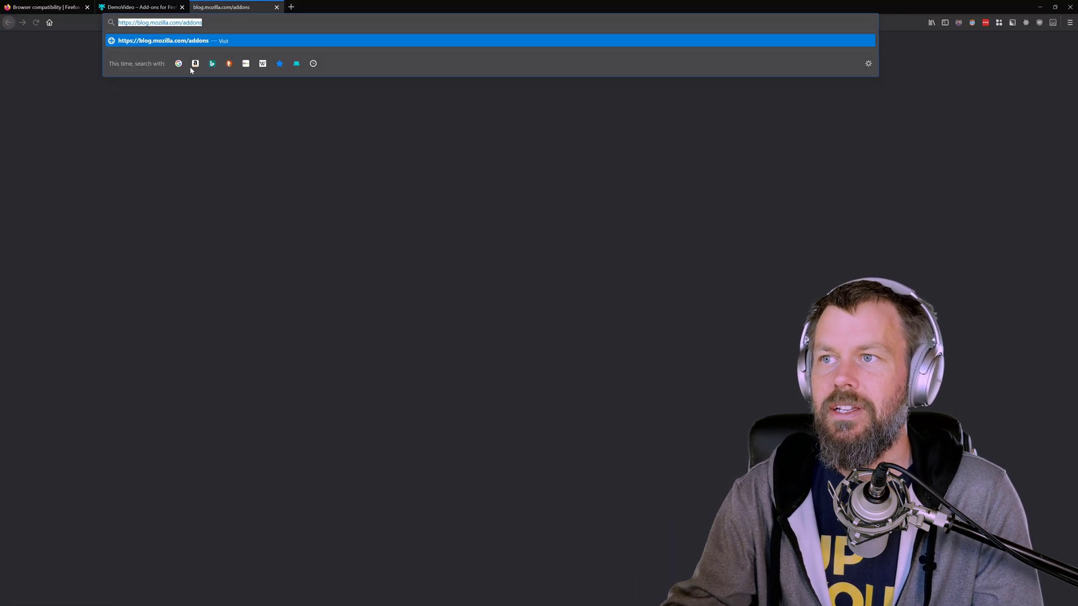
{"action": "key", "text": "Return"}
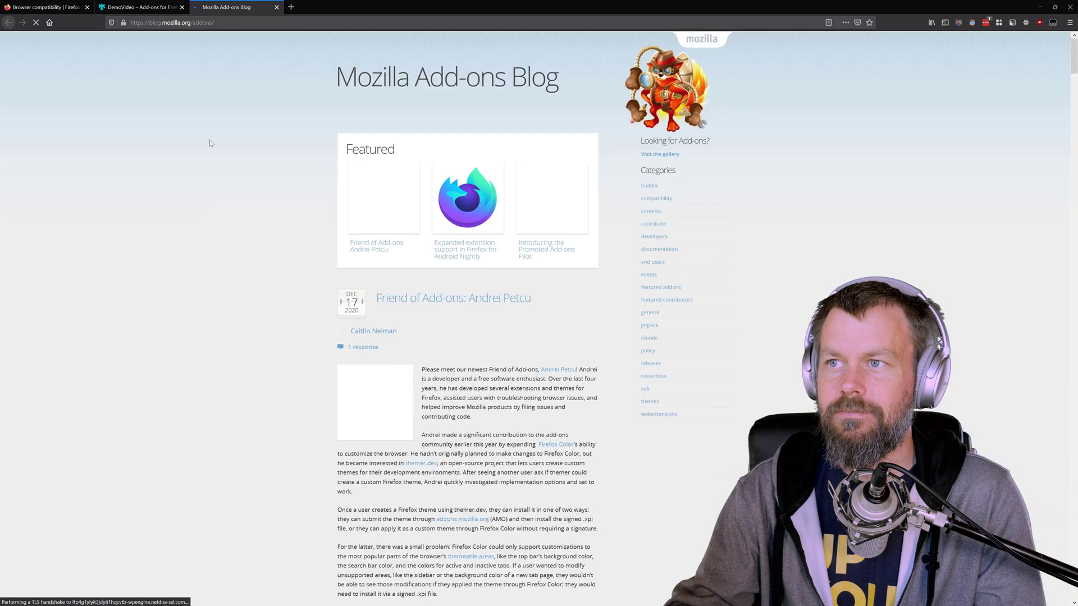
{"action": "scroll", "coordinate": [204, 188], "scroll_direction": "down", "scroll_amount": 2}
{"action": "scroll", "coordinate": [348, 220], "scroll_direction": "down", "scroll_amount": 15}
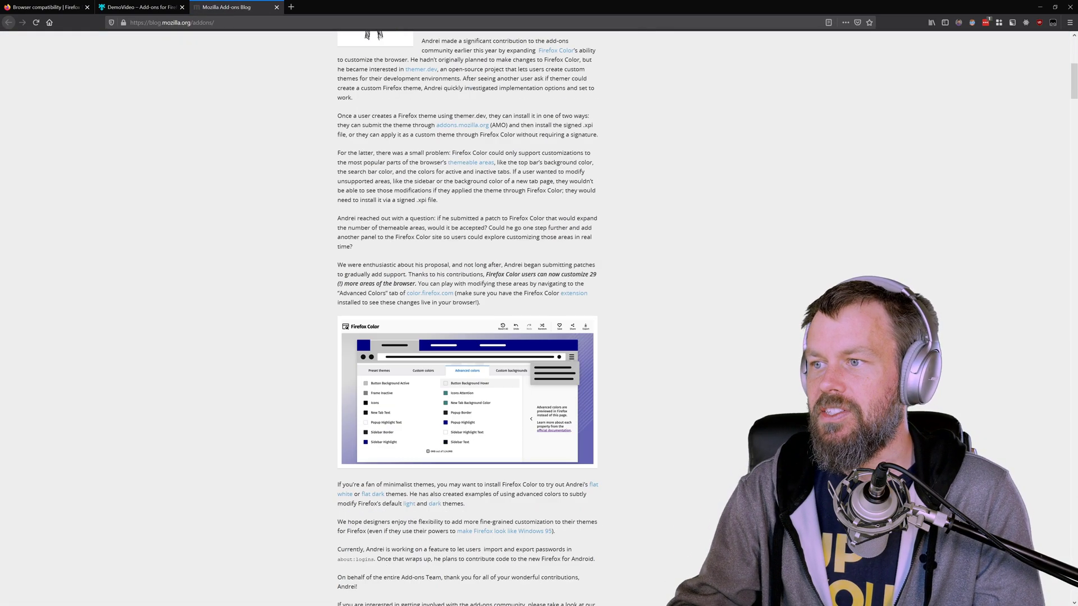
{"action": "scroll", "coordinate": [253, 222], "scroll_direction": "down", "scroll_amount": 15}
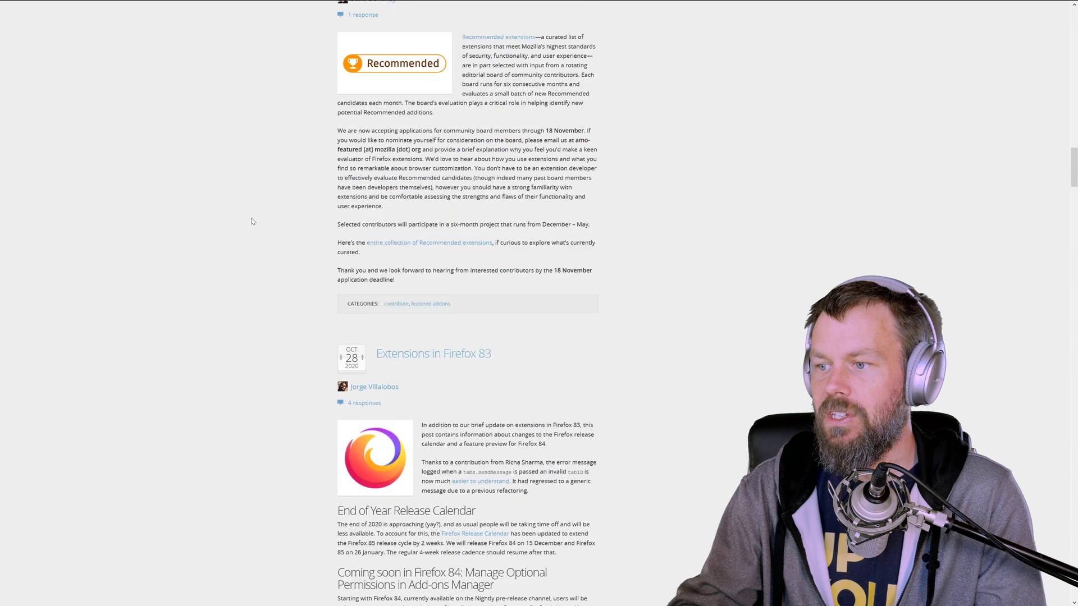
{"action": "scroll", "coordinate": [251, 221], "scroll_direction": "down", "scroll_amount": 10}
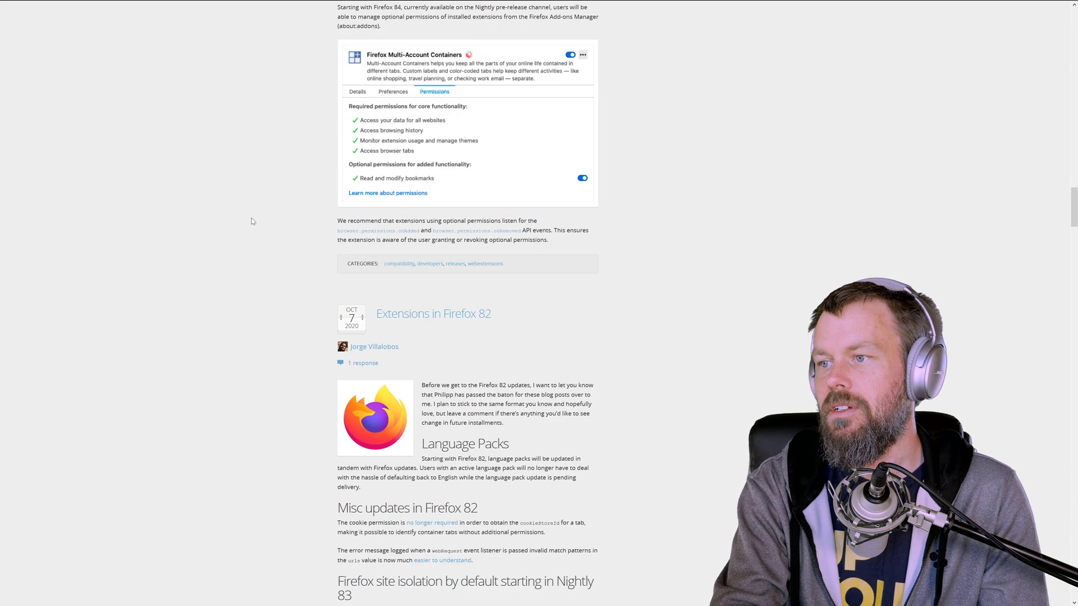
{"action": "scroll", "coordinate": [252, 221], "scroll_direction": "down", "scroll_amount": 10}
Step: Search Google for "android firefox nightly extensions"
{"action": "key", "text": "ctrl+l"}
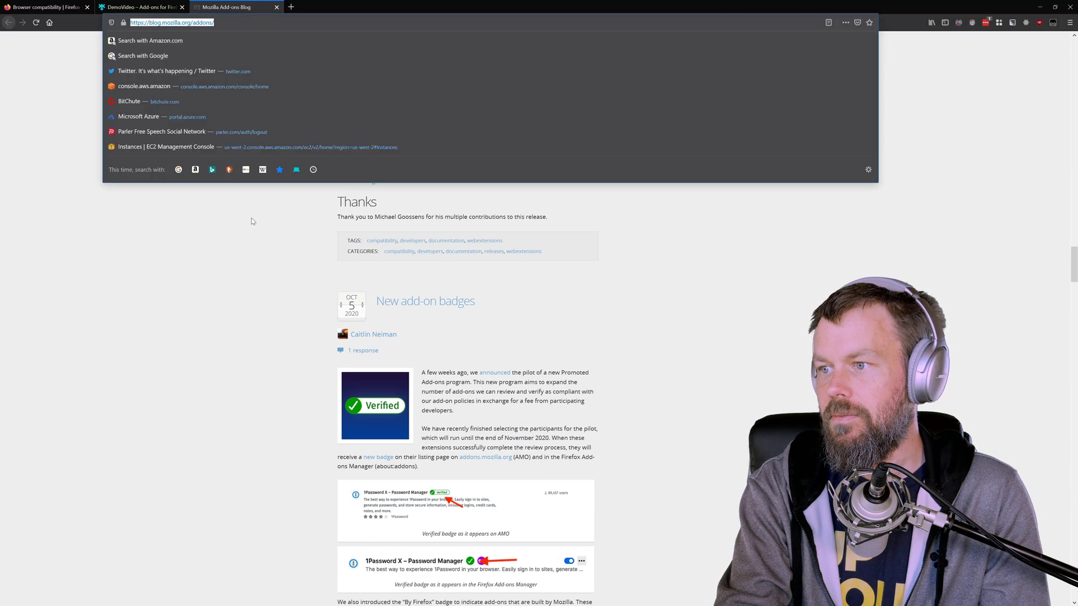
{"action": "type", "text": "google.com"}
{"action": "key", "text": "Return"}
{"action": "type", "text": "andro"}
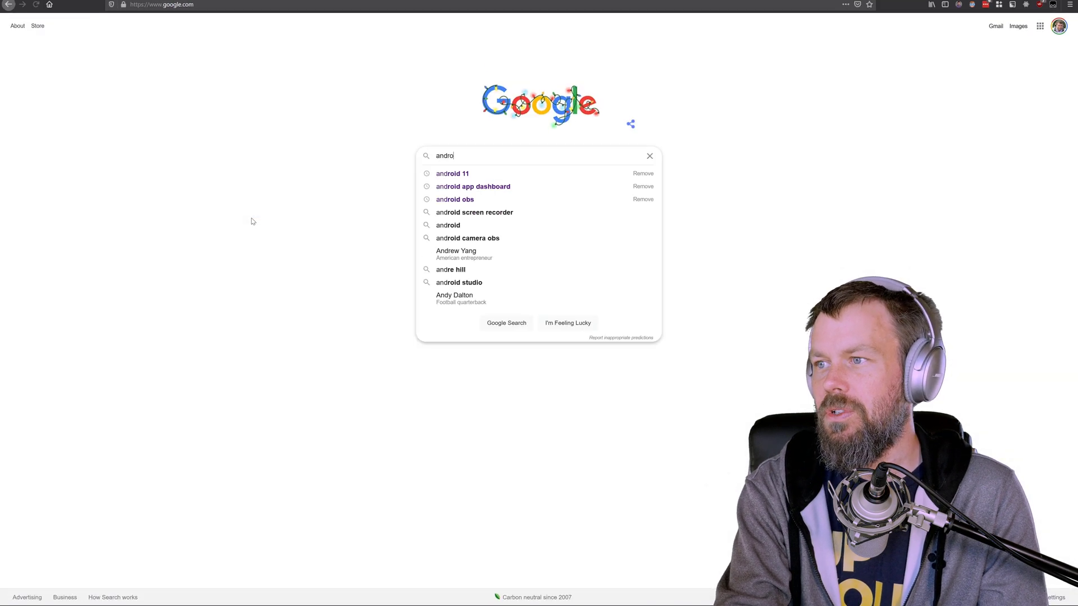
{"action": "type", "text": "id firefox"}
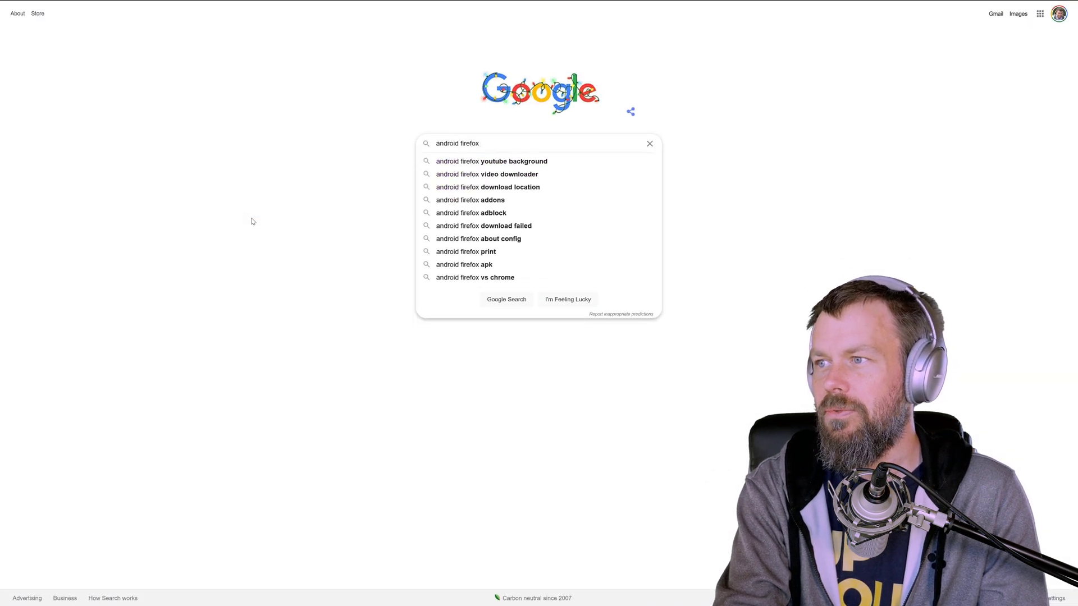
{"action": "type", "text": " nightly extensions"}
{"action": "key", "text": "Return"}
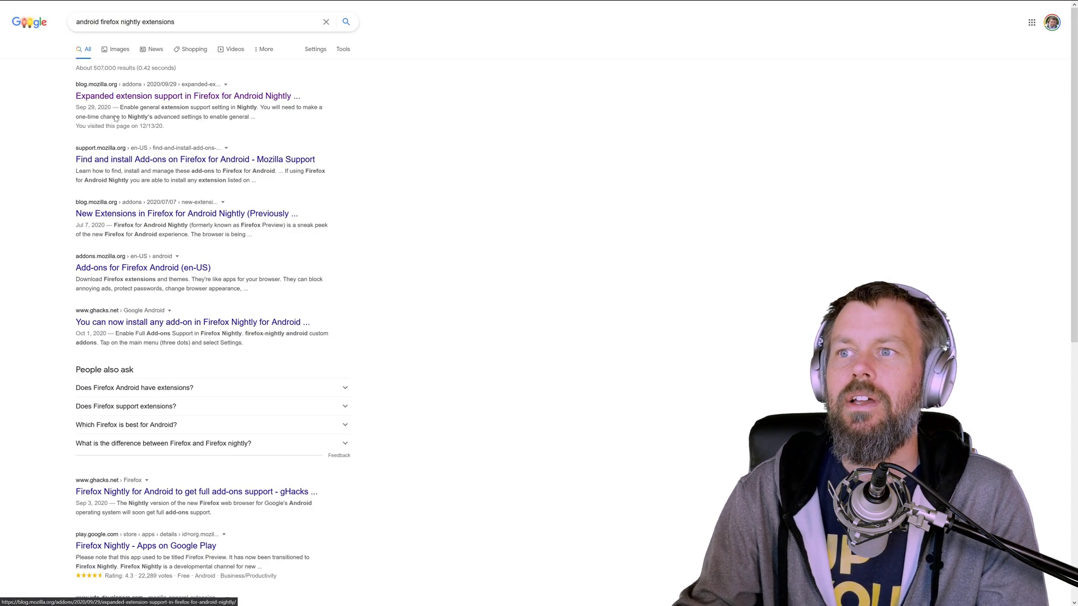
Step: Open the blog article "Expanded extension support in Firefox for Android Nightly", enlarge the page and highlight its title
{"action": "left_click", "coordinate": [145, 98]}
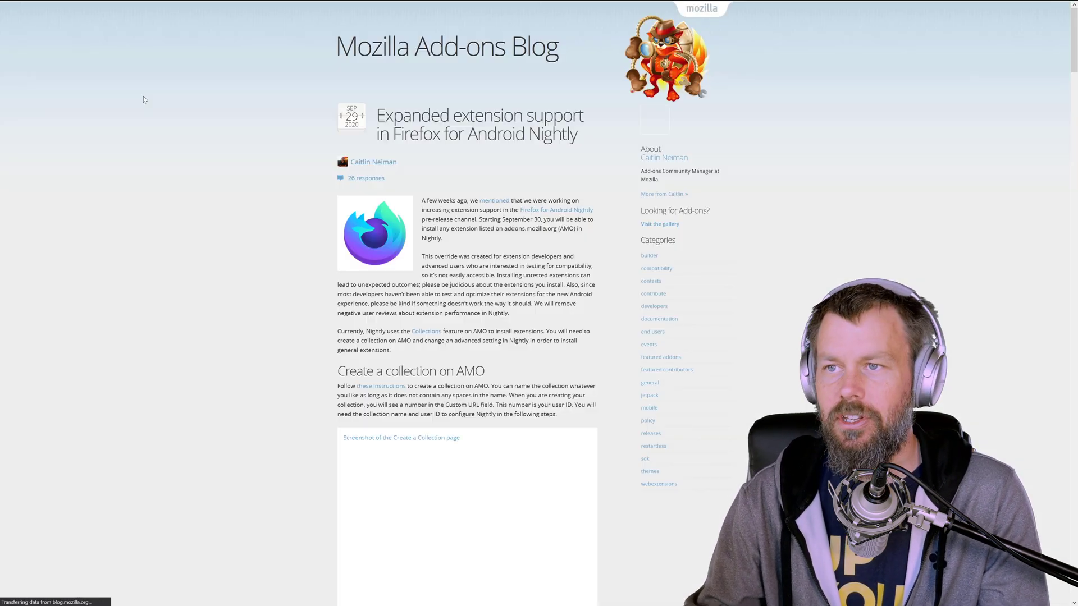
{"action": "scroll", "coordinate": [236, 225], "scroll_direction": "up", "scroll_amount": 5}
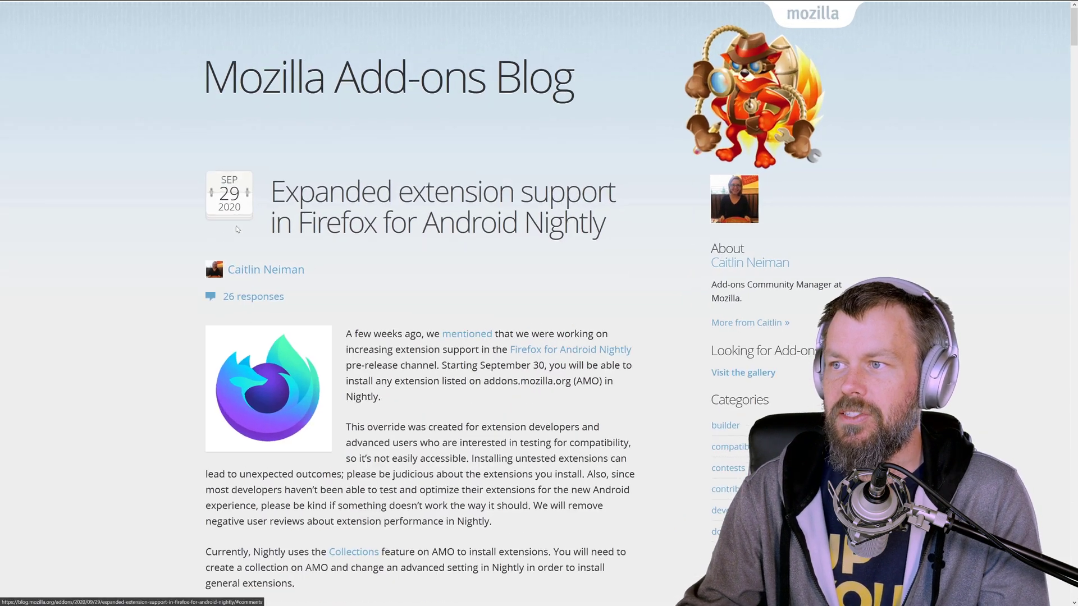
{"action": "left_click_drag", "start_coordinate": [264, 221], "coordinate": [617, 255]}
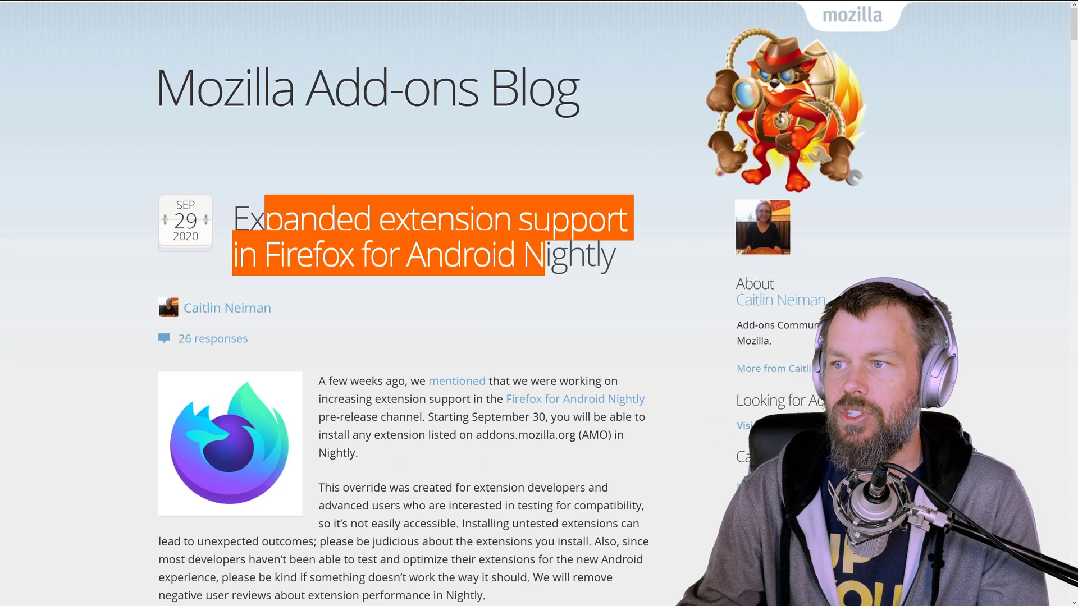
Step: Read the article's introduction and its section on creating a collection on AMO, including the example collection form
{"action": "left_click", "coordinate": [617, 255]}
{"action": "scroll", "coordinate": [617, 256], "scroll_direction": "down", "scroll_amount": 6}
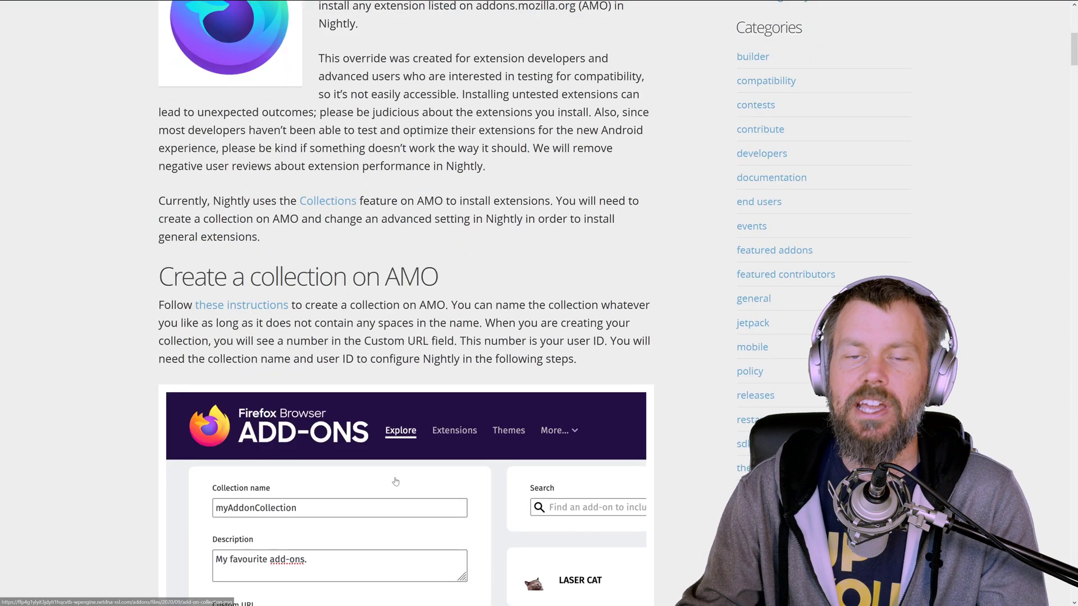
{"action": "scroll", "coordinate": [396, 484], "scroll_direction": "down", "scroll_amount": 7}
{"action": "scroll", "coordinate": [304, 415], "scroll_direction": "up", "scroll_amount": 4}
{"action": "scroll", "coordinate": [305, 415], "scroll_direction": "up", "scroll_amount": 1}
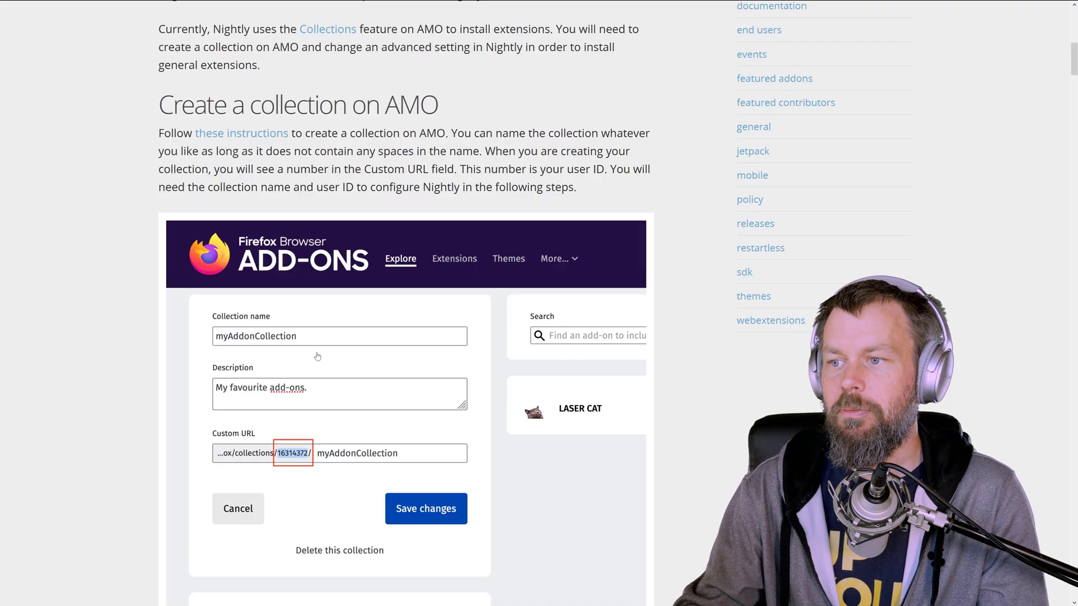
{"action": "scroll", "coordinate": [345, 393], "scroll_direction": "down", "scroll_amount": 5}
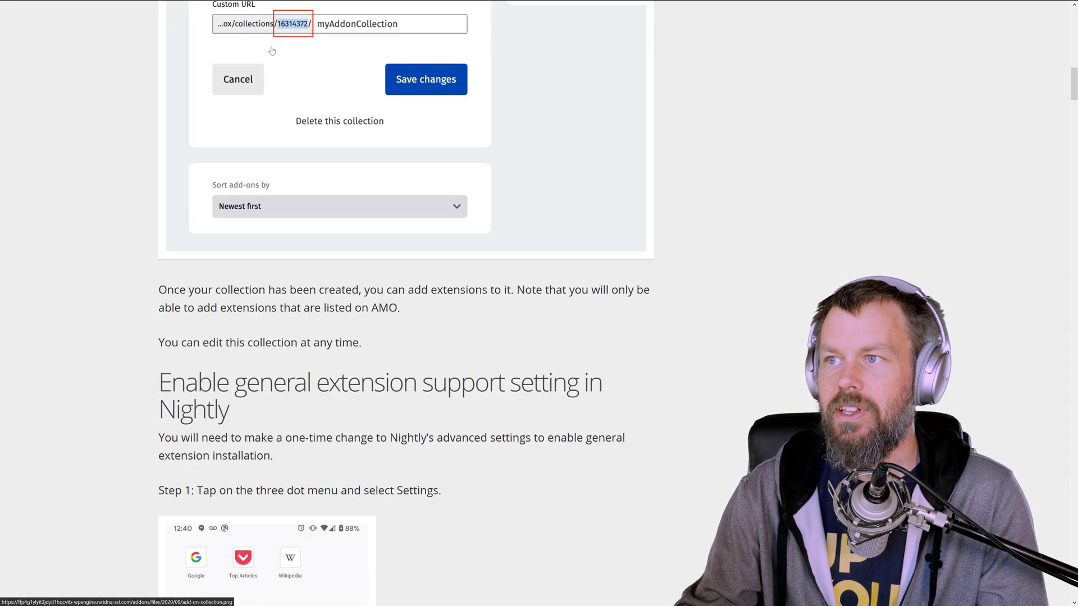
Step: Read steps 1 to 5 for enabling general extension support in Nightly, ending at the filled-in Custom Add-on collection example
{"action": "scroll", "coordinate": [337, 415], "scroll_direction": "down", "scroll_amount": 3}
{"action": "scroll", "coordinate": [313, 405], "scroll_direction": "down", "scroll_amount": 15}
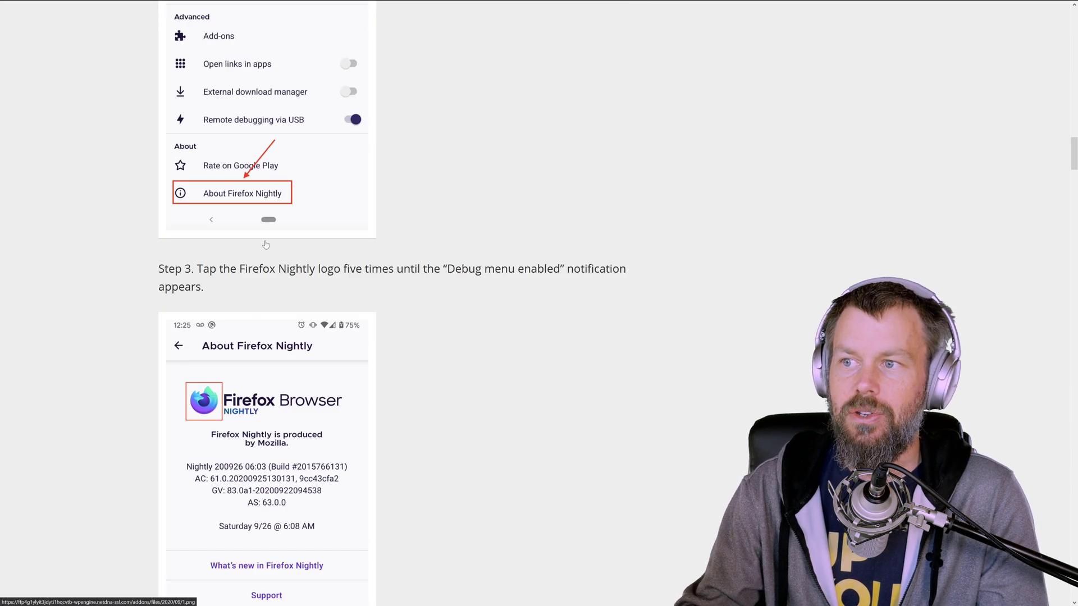
{"action": "scroll", "coordinate": [303, 331], "scroll_direction": "down", "scroll_amount": 1}
{"action": "scroll", "coordinate": [302, 313], "scroll_direction": "down", "scroll_amount": 8}
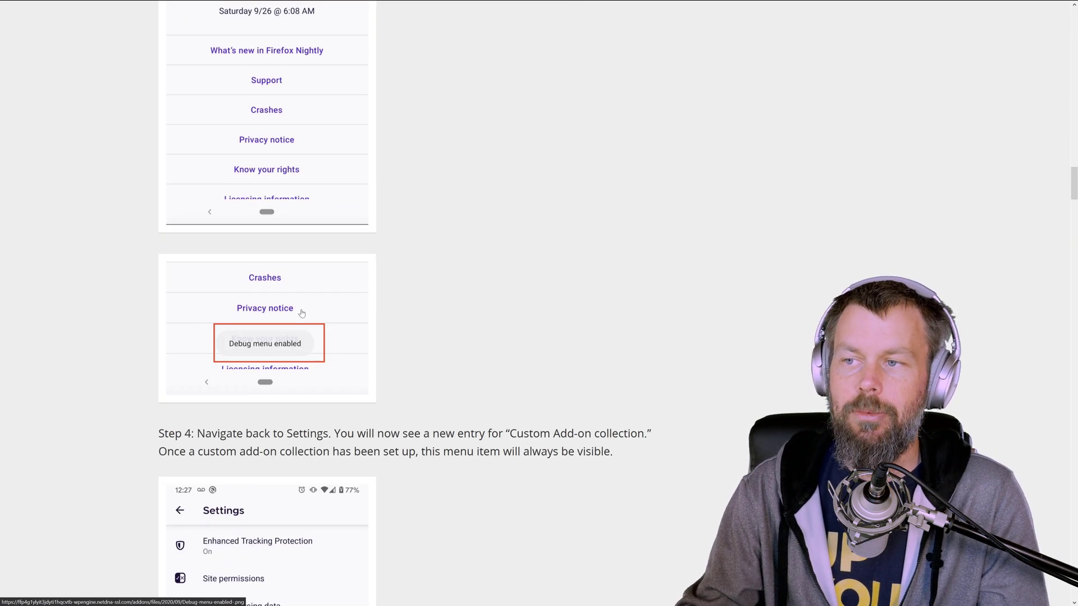
{"action": "scroll", "coordinate": [301, 313], "scroll_direction": "down", "scroll_amount": 8}
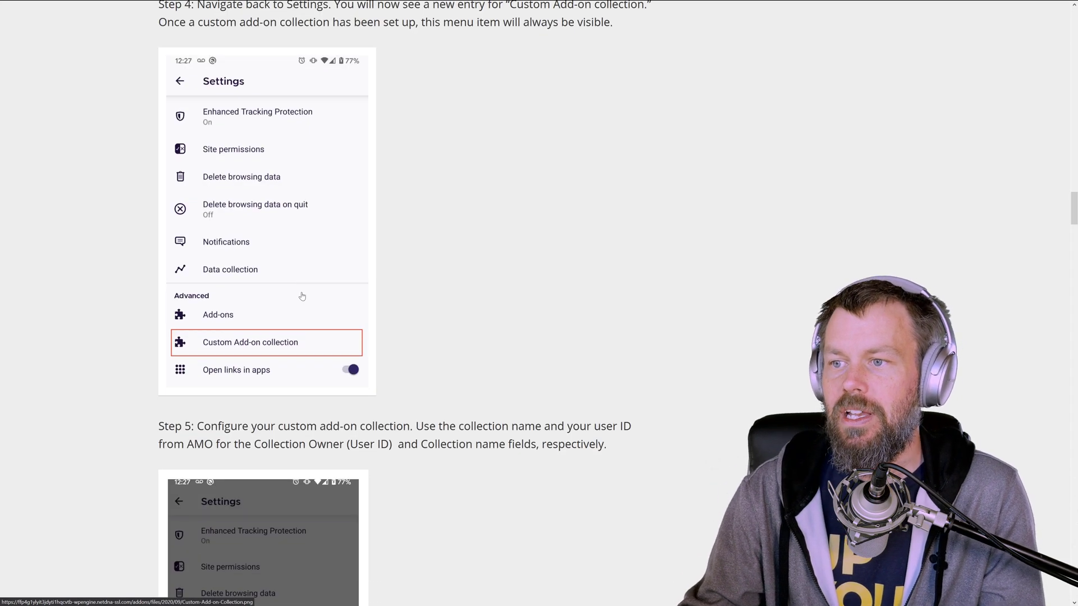
{"action": "scroll", "coordinate": [301, 300], "scroll_direction": "down", "scroll_amount": 6}
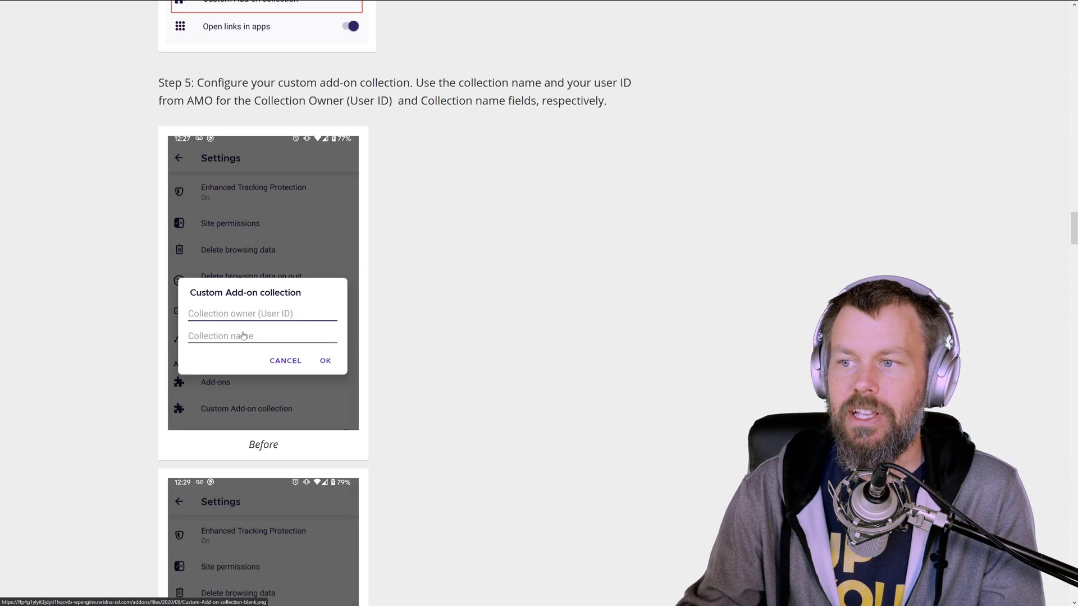
{"action": "scroll", "coordinate": [218, 320], "scroll_direction": "down", "scroll_amount": 8}
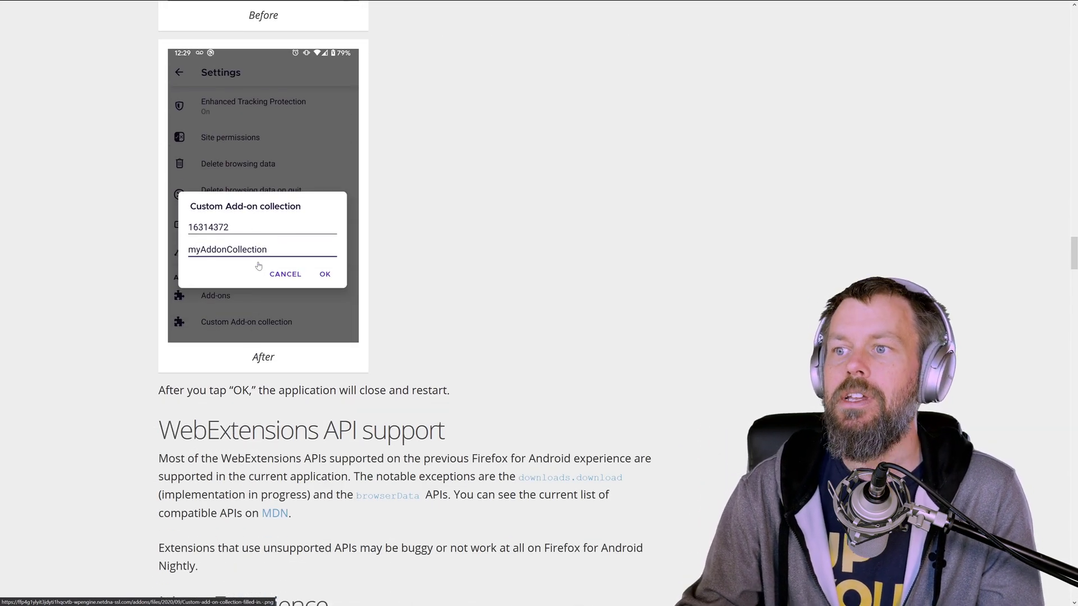
{"action": "scroll", "coordinate": [310, 347], "scroll_direction": "down", "scroll_amount": 8}
{"action": "scroll", "coordinate": [309, 325], "scroll_direction": "up", "scroll_amount": 8}
{"action": "scroll", "coordinate": [310, 326], "scroll_direction": "up", "scroll_amount": 2}
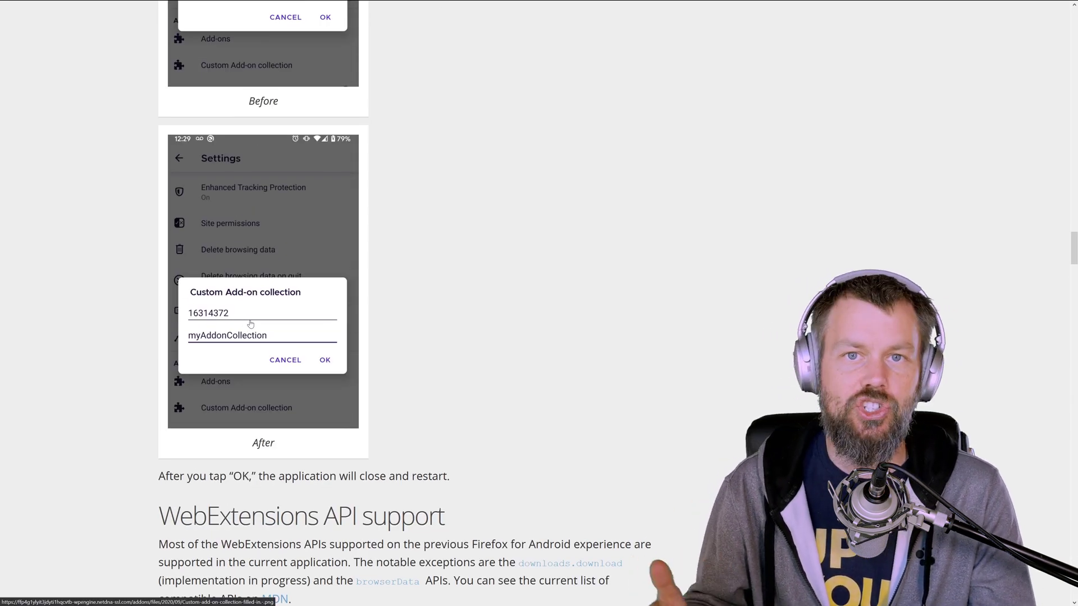
Step: Switch to the Discord window with the phone's shared screen to follow the Firefox Nightly installation and settings
{"action": "mouse_move", "coordinate": [156, 3]}
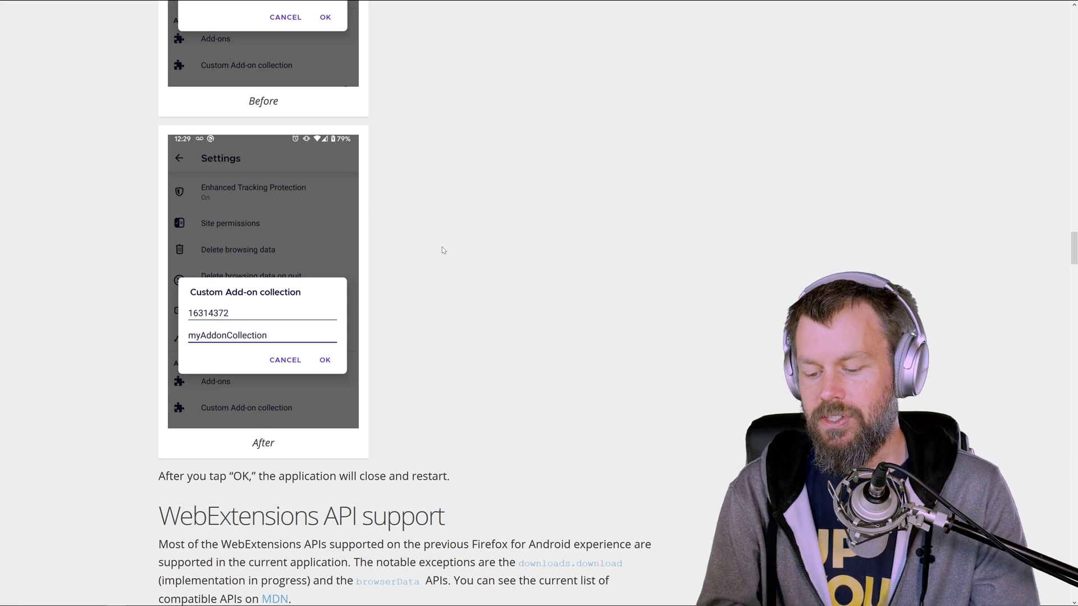
{"action": "key", "text": "super+Tab"}
{"action": "left_click", "coordinate": [100, 298]}
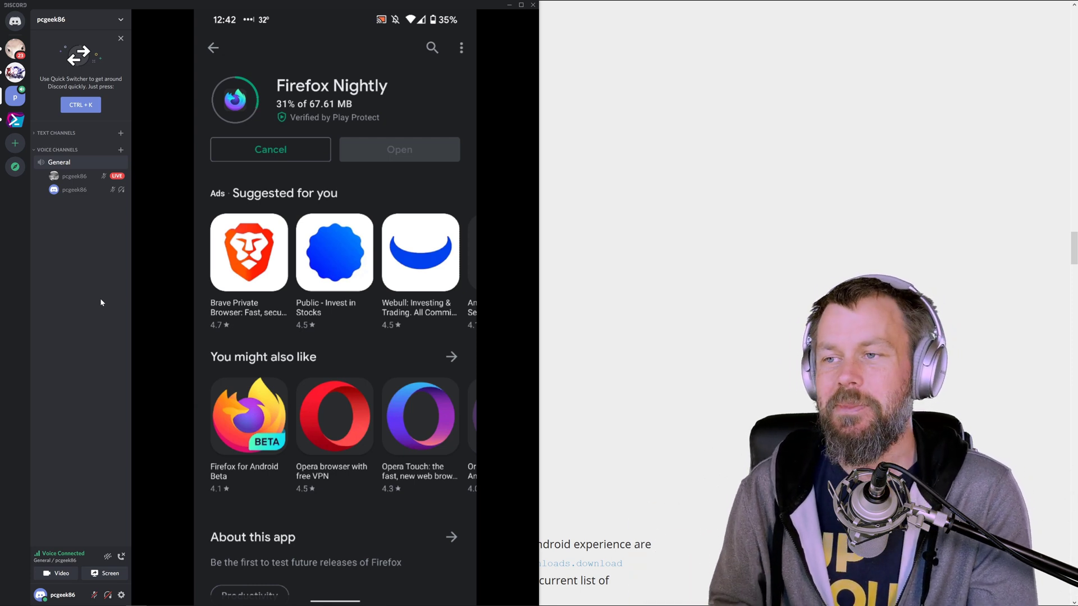
{"action": "mouse_move", "coordinate": [359, 56]}
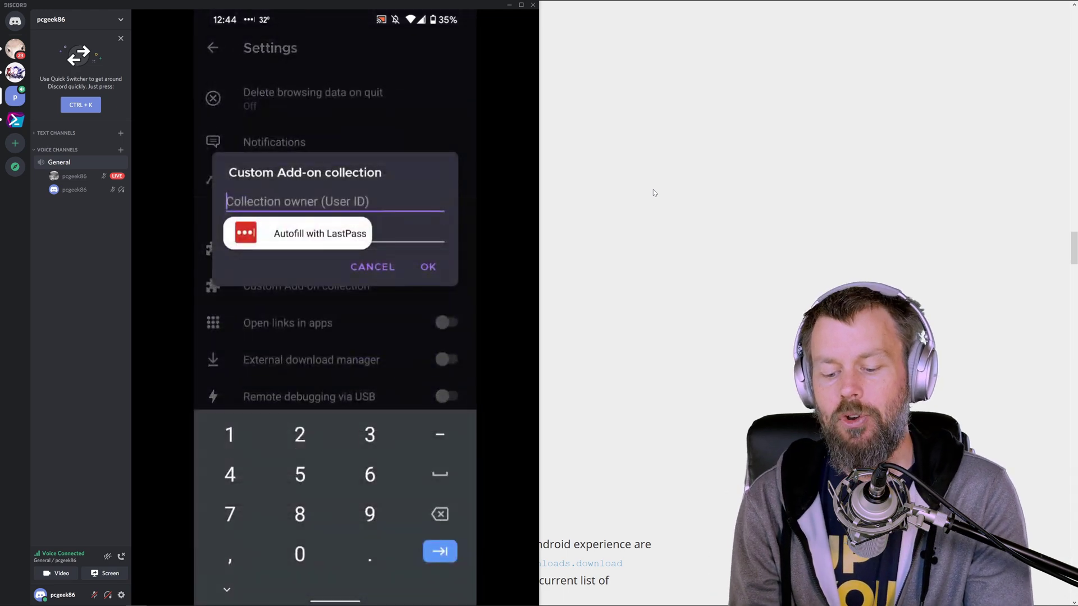
Step: Switch back to Firefox, open the DemoVideo collection's details for editing and highlight the user ID in its custom URL
{"action": "left_click", "coordinate": [695, 185]}
{"action": "left_click", "coordinate": [145, 7]}
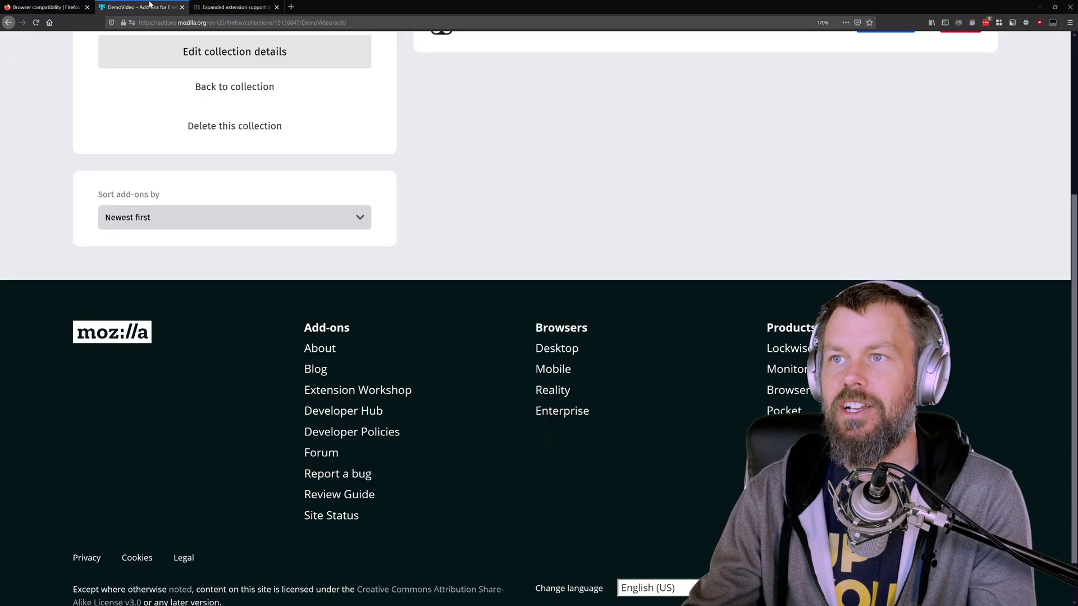
{"action": "key", "text": "F11"}
{"action": "scroll", "coordinate": [336, 224], "scroll_direction": "up", "scroll_amount": 5}
{"action": "left_click", "coordinate": [230, 247]}
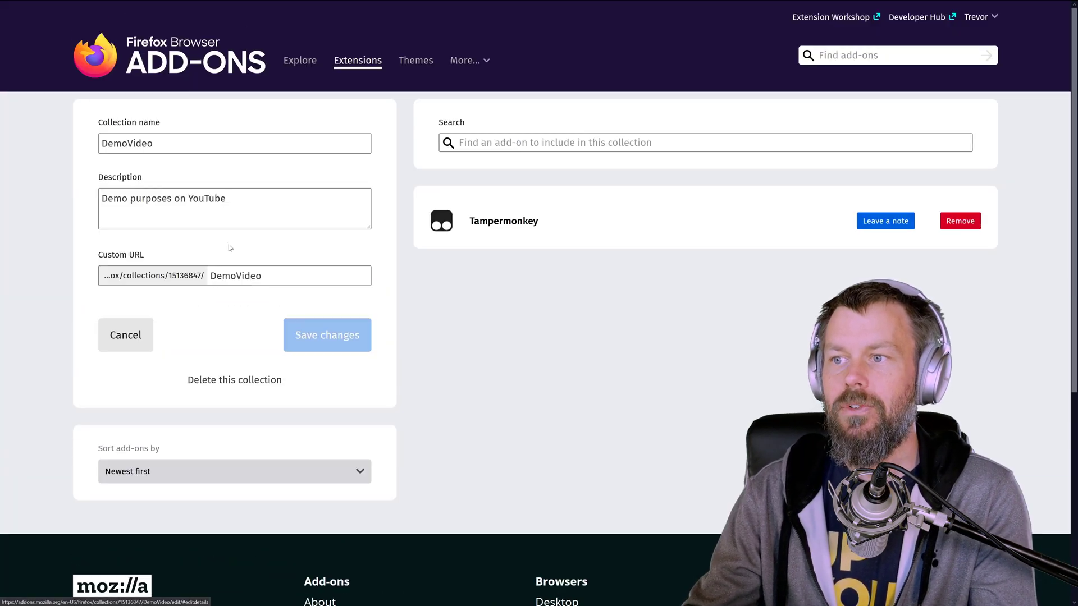
{"action": "double_click", "coordinate": [182, 283]}
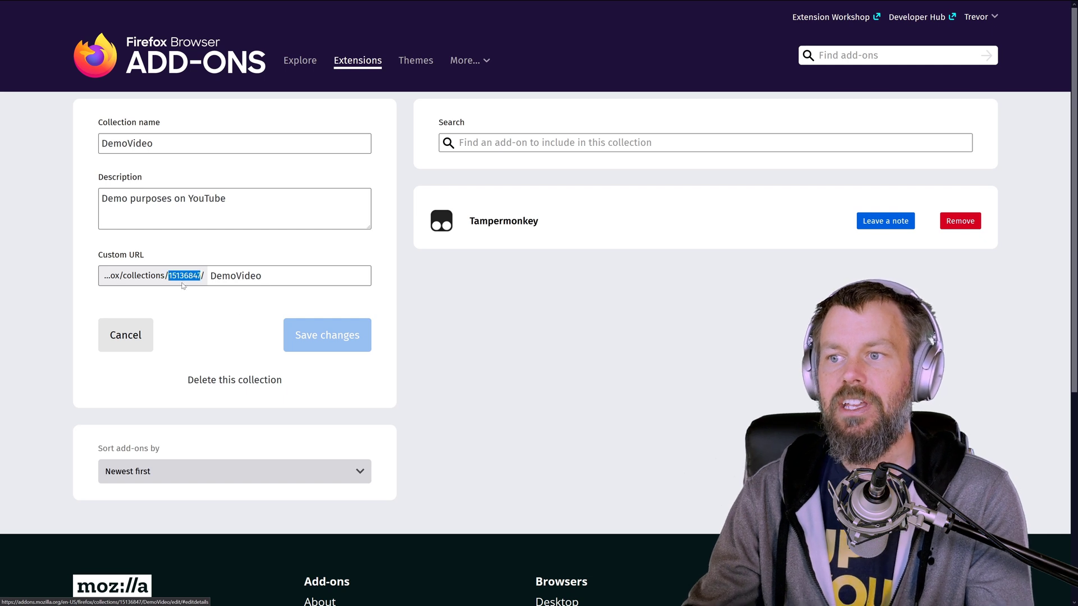
{"action": "key", "text": "F11"}
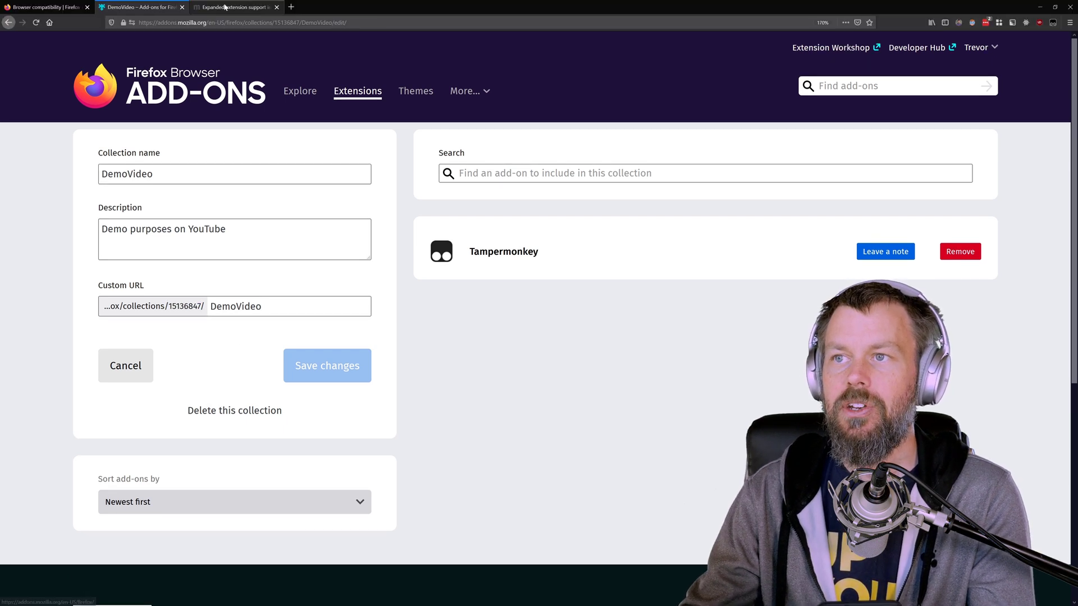
{"action": "key", "text": "F11"}
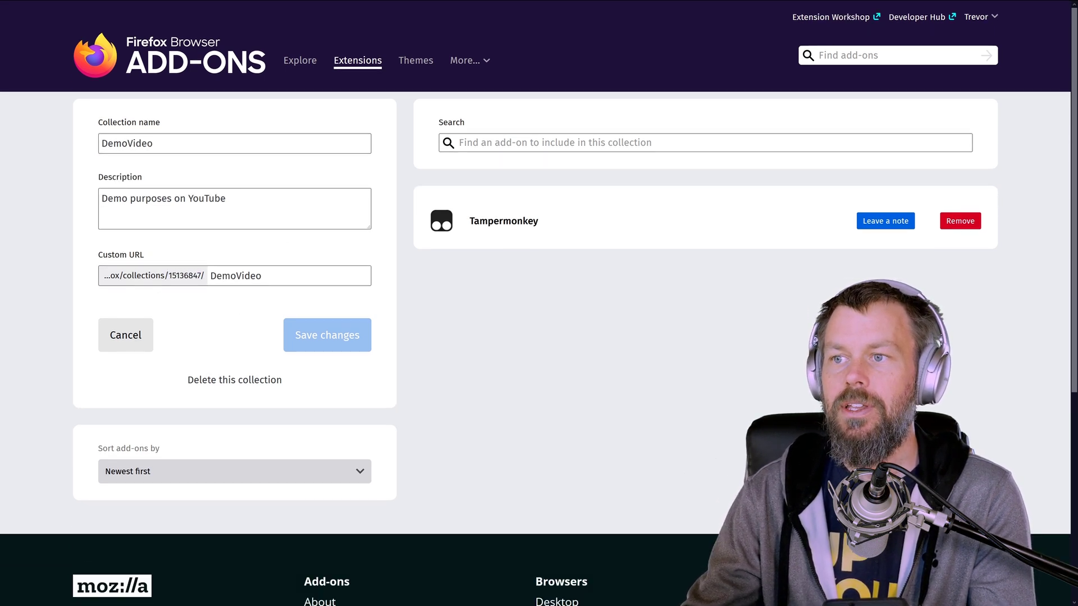
{"action": "double_click", "coordinate": [184, 276]}
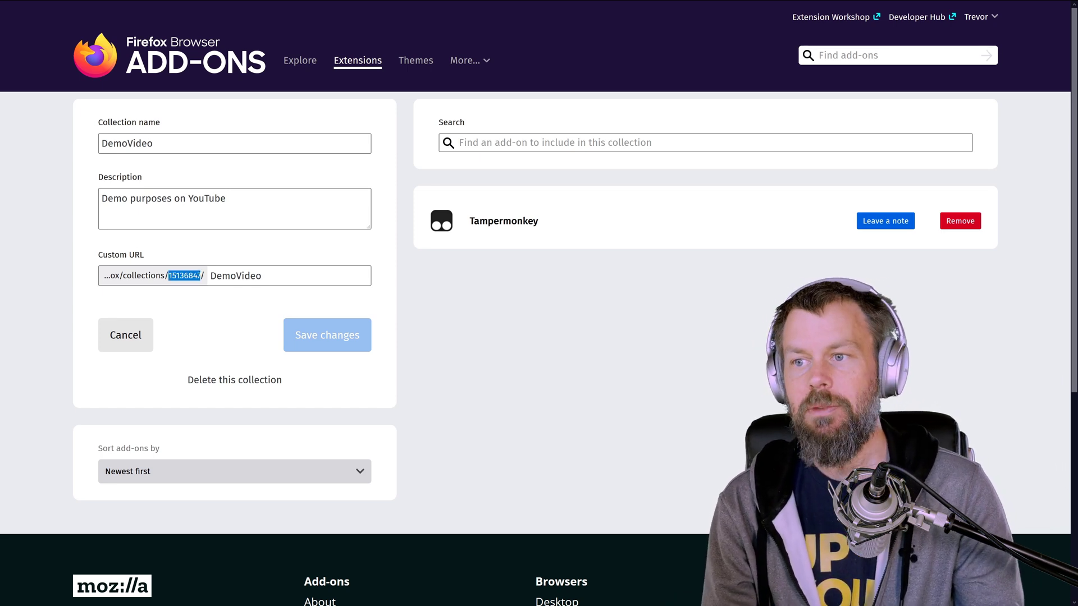
Step: Enter the collection owner's user ID in the phone's Custom Add-on collection dialog and check the collection name on the DemoVideo page
{"action": "key", "text": "alt+Tab"}
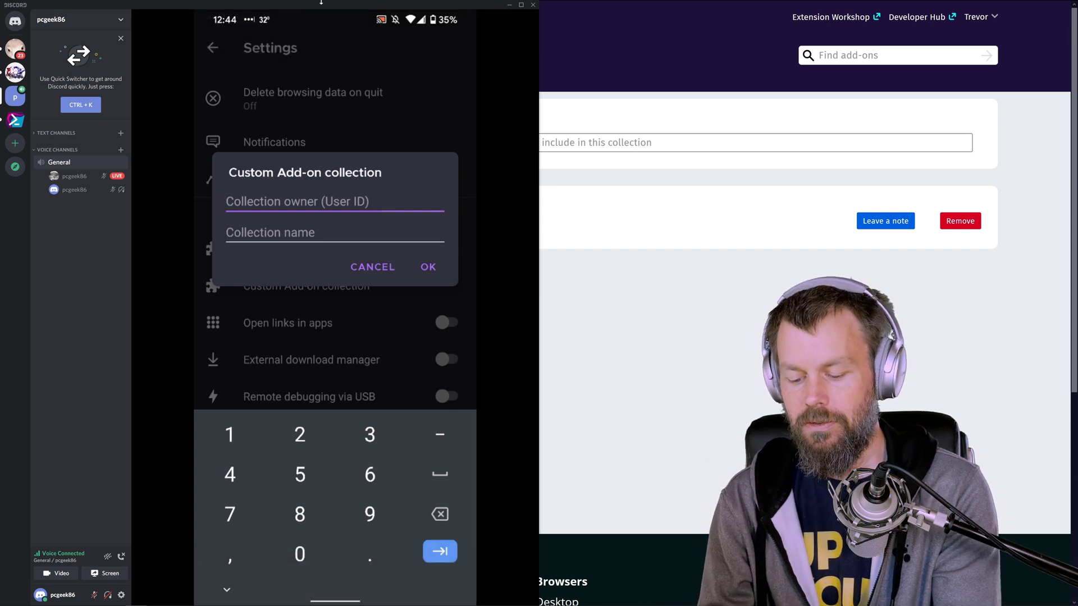
{"action": "type", "text": "151"}
{"action": "left_click", "coordinate": [625, 283]}
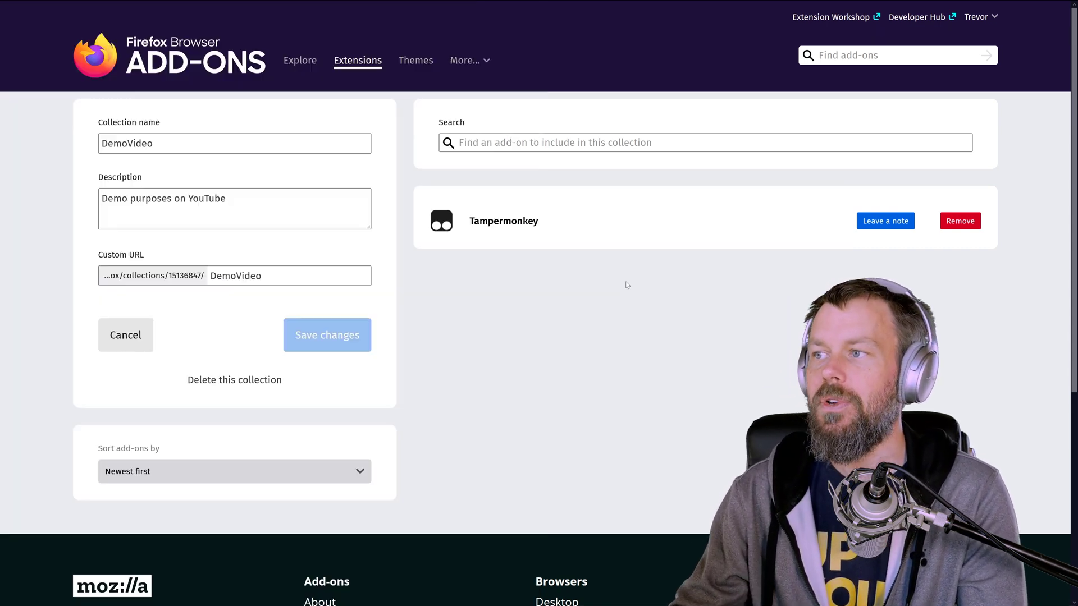
{"action": "key", "text": "alt+Tab"}
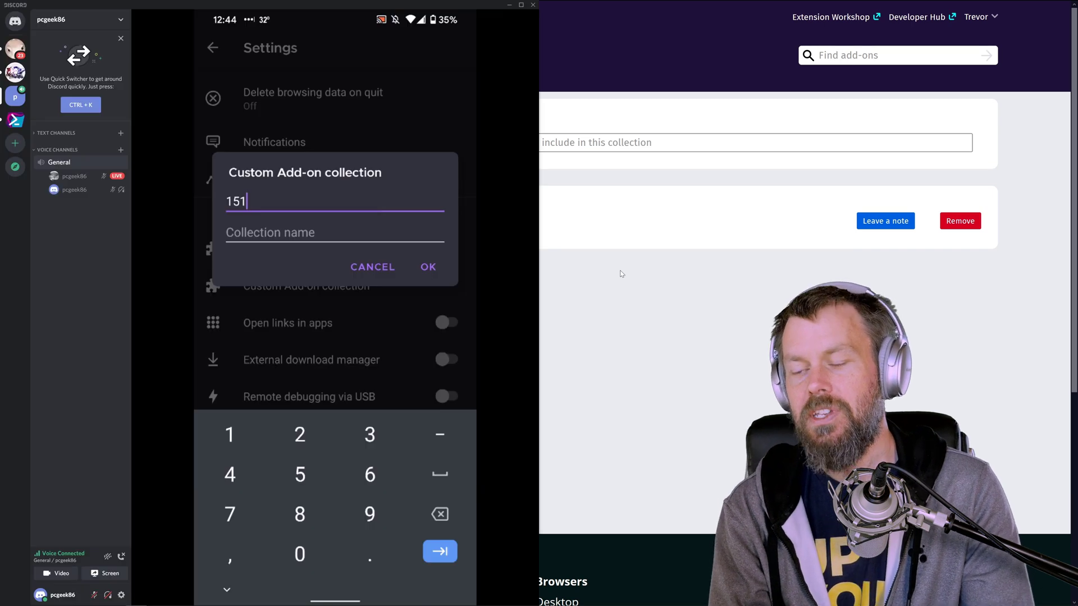
{"action": "type", "text": "36847"}
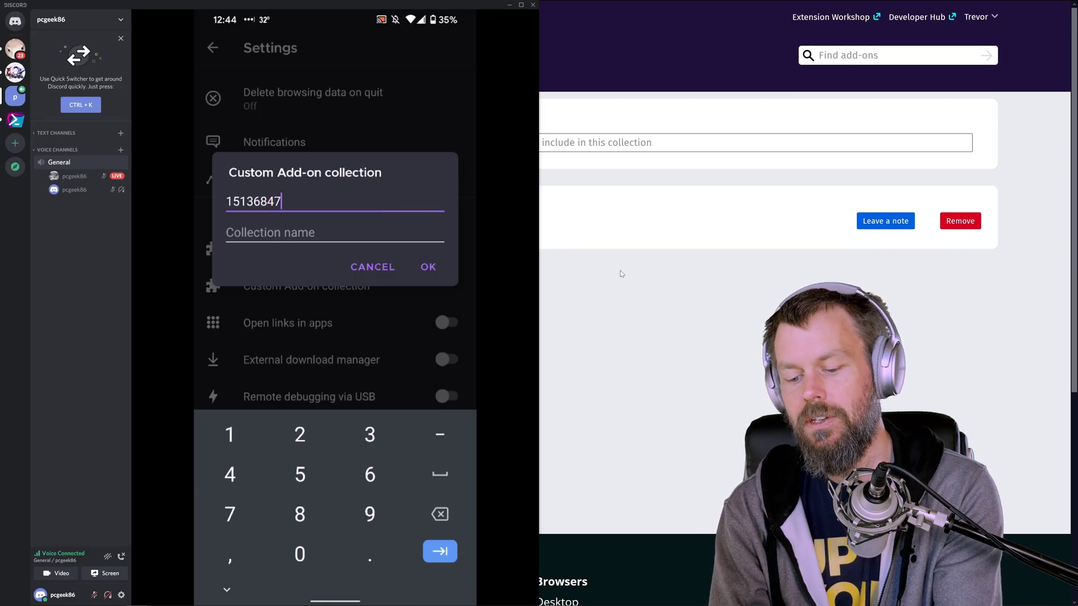
{"action": "key", "text": "Tab"}
{"action": "left_click", "coordinate": [622, 273]}
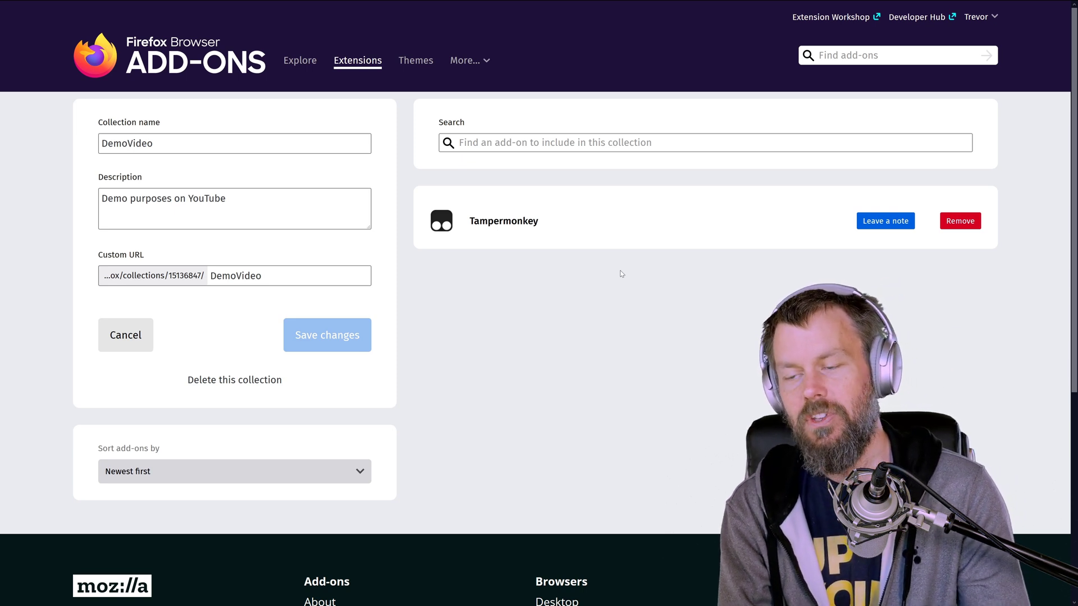
{"action": "key", "text": "alt+Tab"}
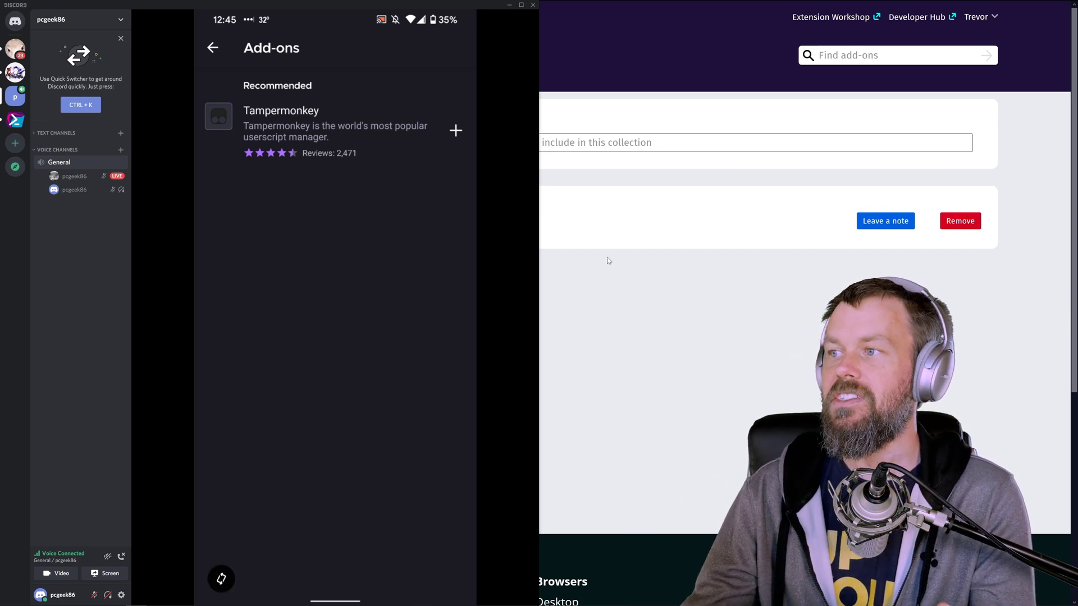
Step: Compare the add-ons in the DemoVideo collection in Firefox with the Add-ons list on the phone in Discord
{"action": "left_click", "coordinate": [612, 258]}
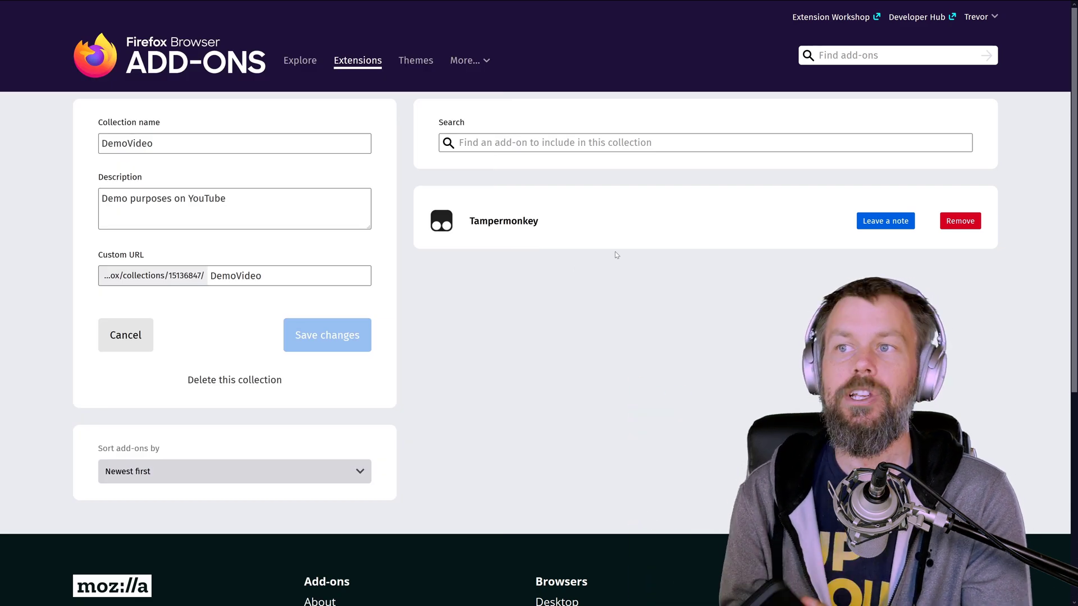
{"action": "key", "text": "alt+Tab"}
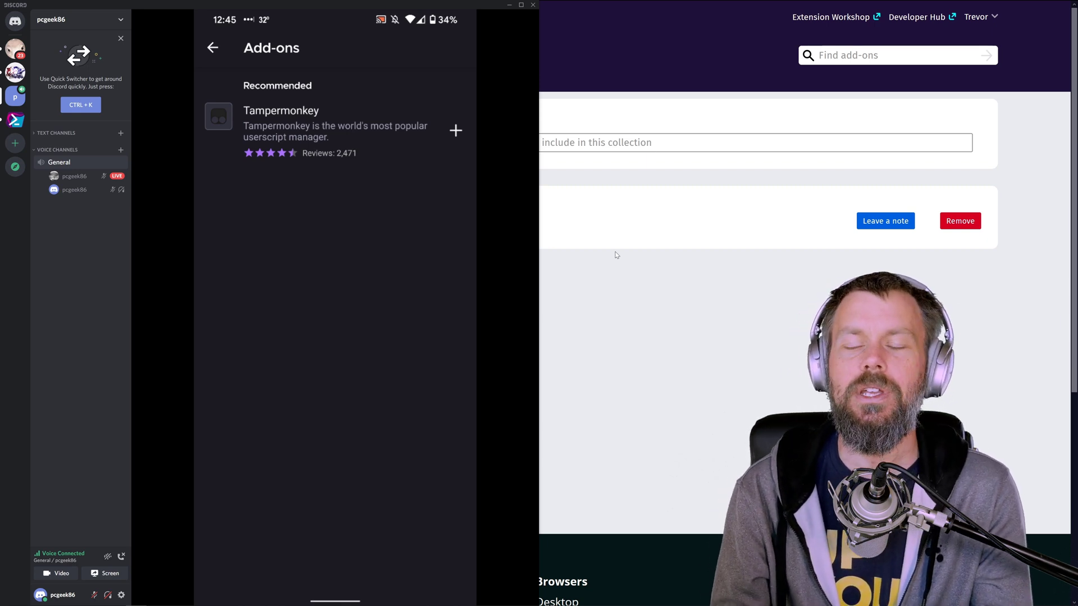
{"action": "left_click", "coordinate": [607, 251]}
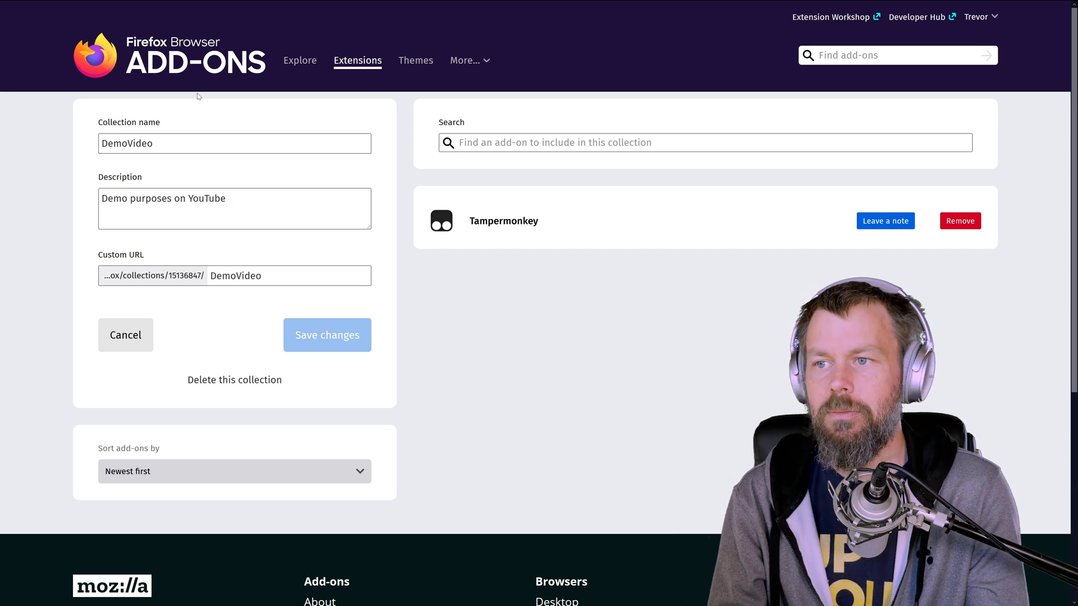
{"action": "key", "text": "alt+Tab"}
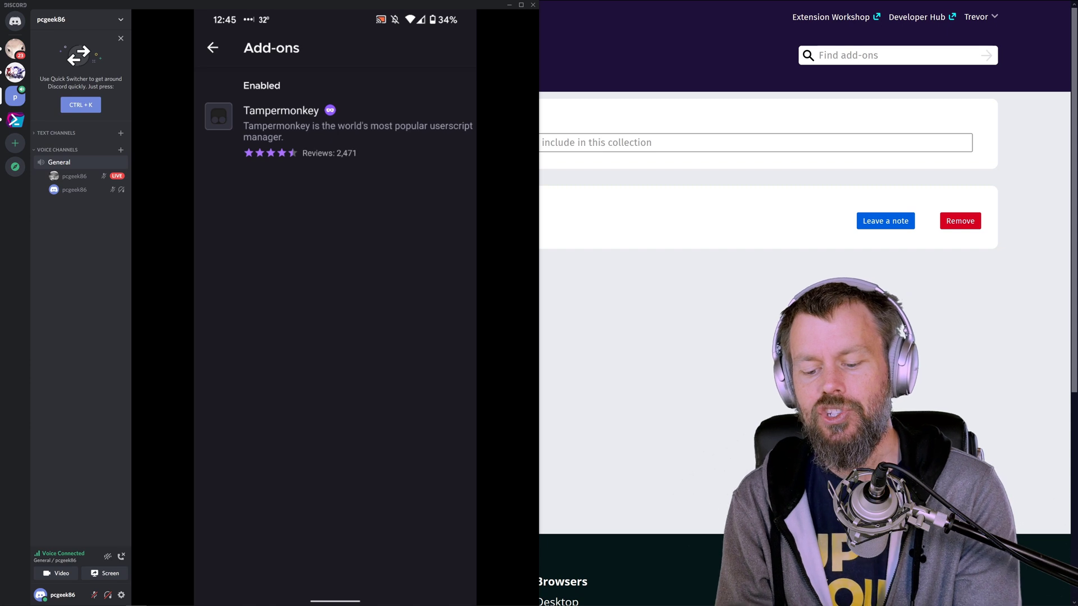
Step: Review the header of the Block Twitter User script in the phone's Tampermonkey editor and open the script's file commands
{"action": "mouse_move", "coordinate": [325, 113]}
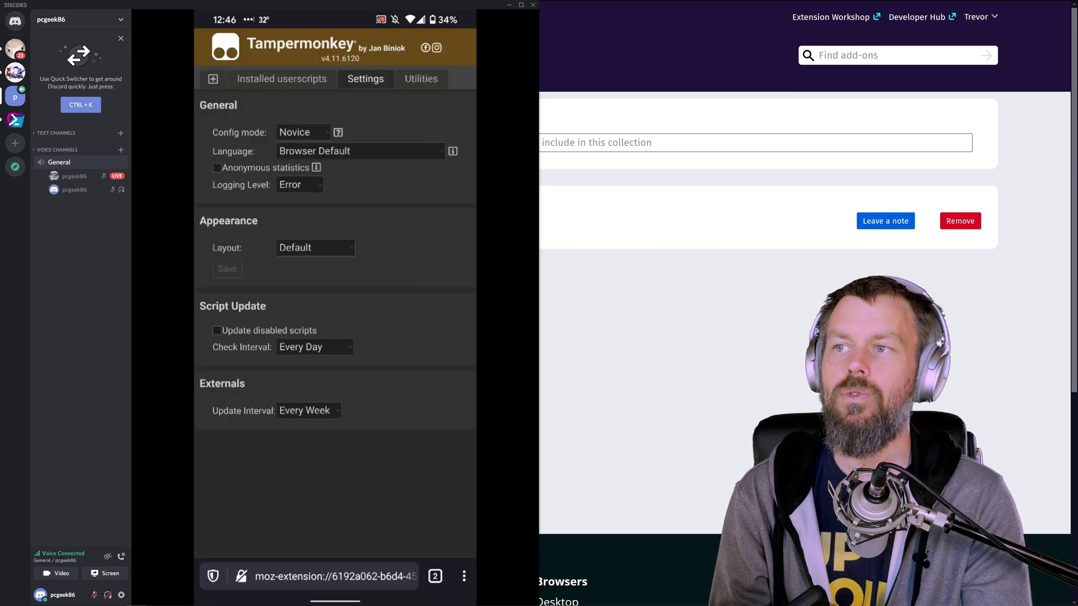
{"action": "mouse_move", "coordinate": [372, 100]}
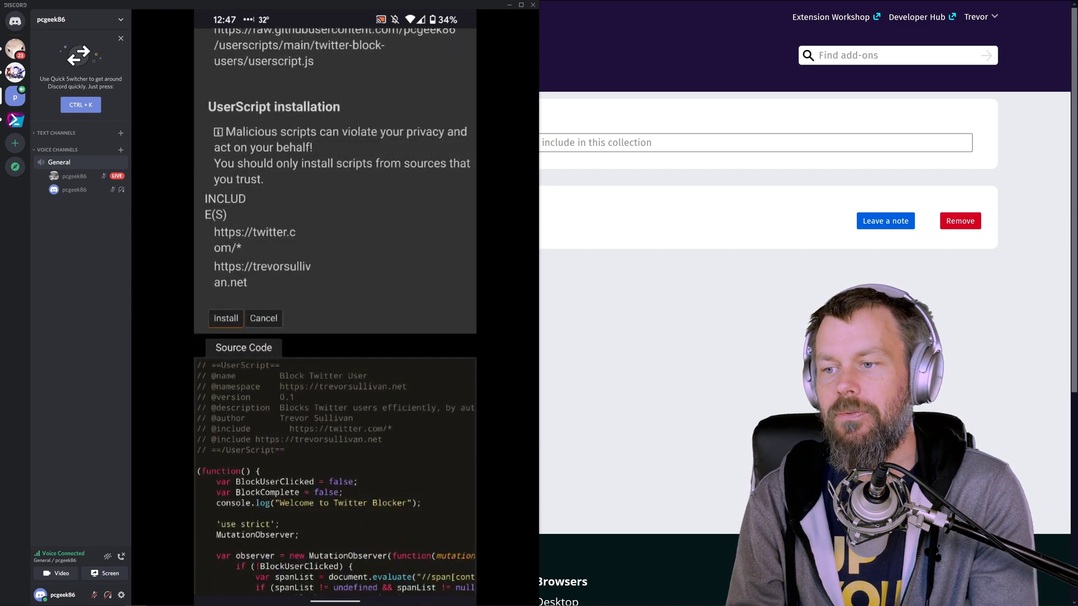
{"action": "scroll", "coordinate": [336, 477], "scroll_direction": "down", "scroll_amount": 2}
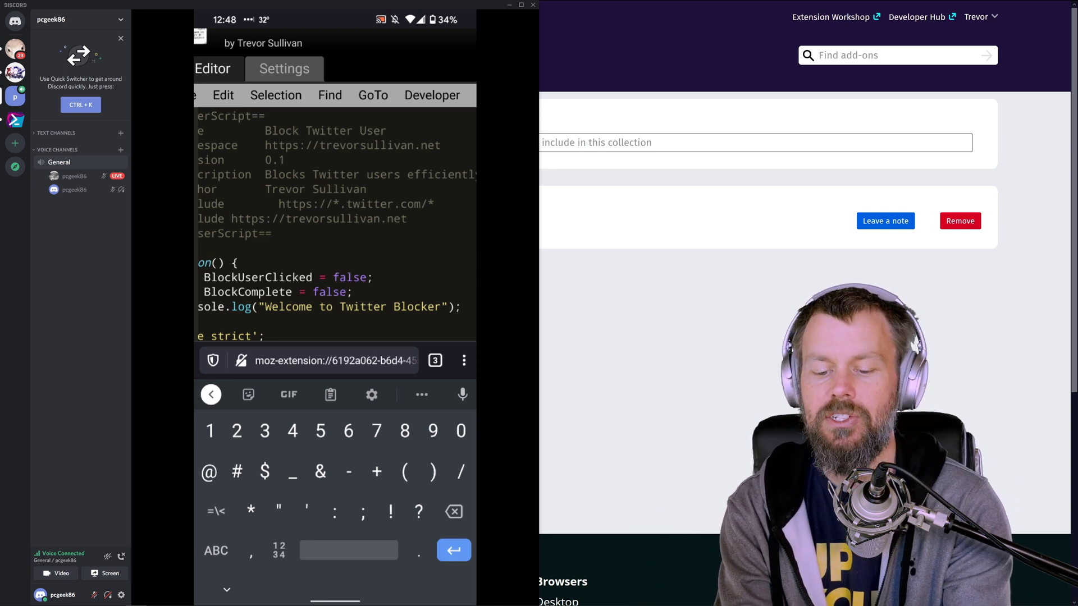
{"action": "scroll", "coordinate": [335, 225], "scroll_direction": "left", "scroll_amount": 3}
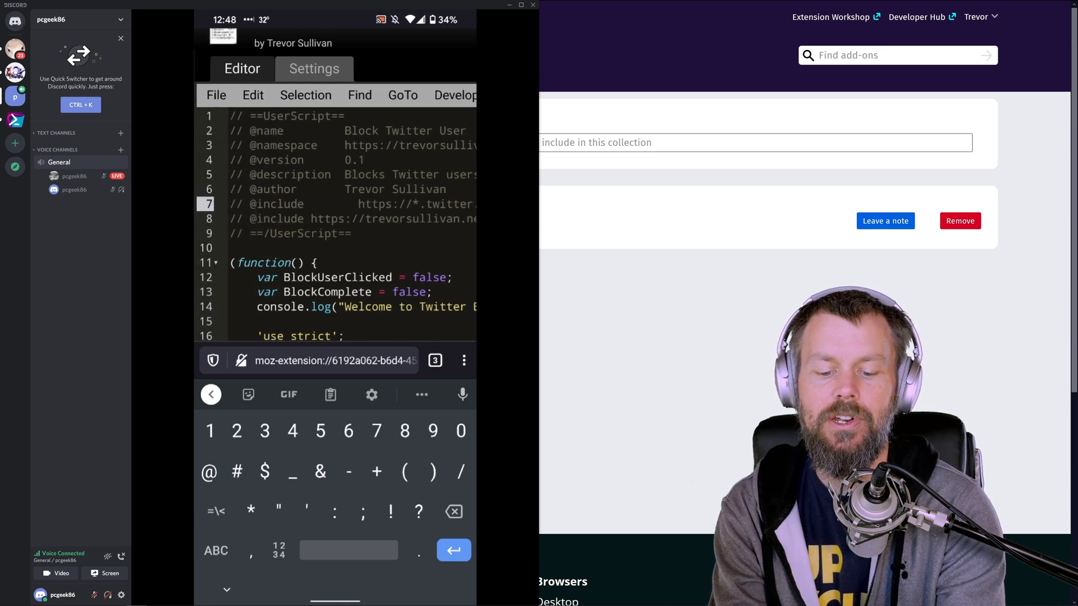
{"action": "left_click", "coordinate": [216, 95]}
{"action": "key", "text": "Escape"}
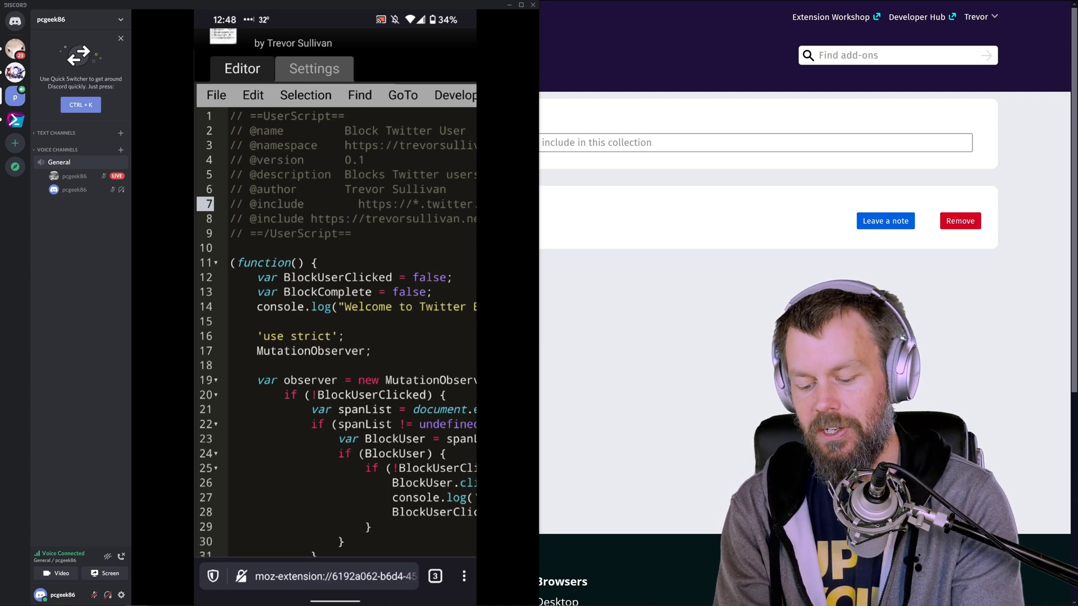
Step: Close the Tampermonkey and Block Twitter User tabs in Nightly on the phone, keeping the raw GitHub userscript tab
{"action": "left_click", "coordinate": [435, 575]}
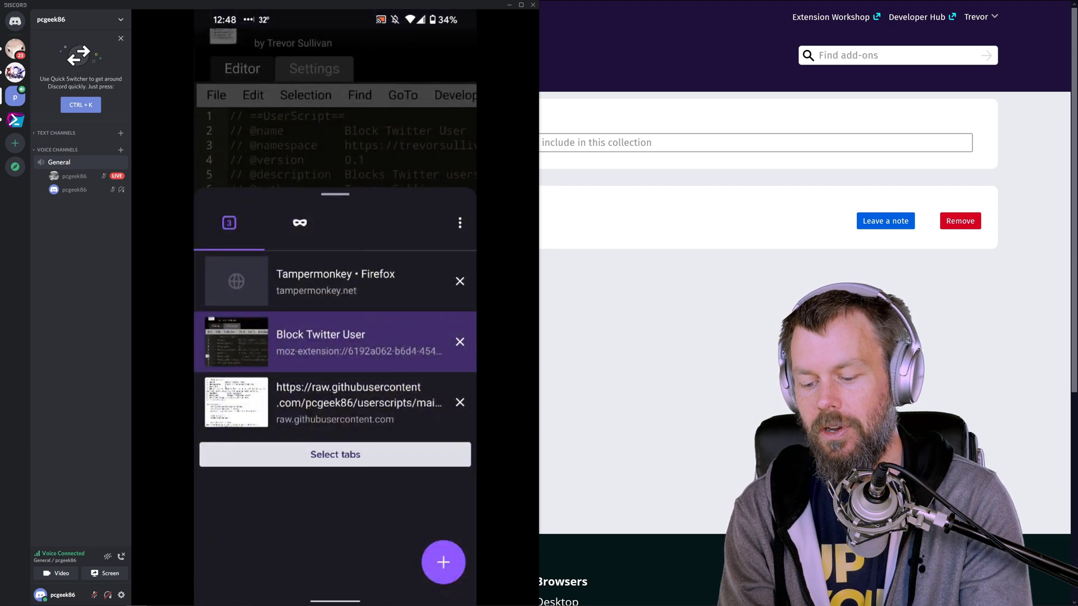
{"action": "left_click", "coordinate": [459, 281]}
{"action": "left_click", "coordinate": [459, 270]}
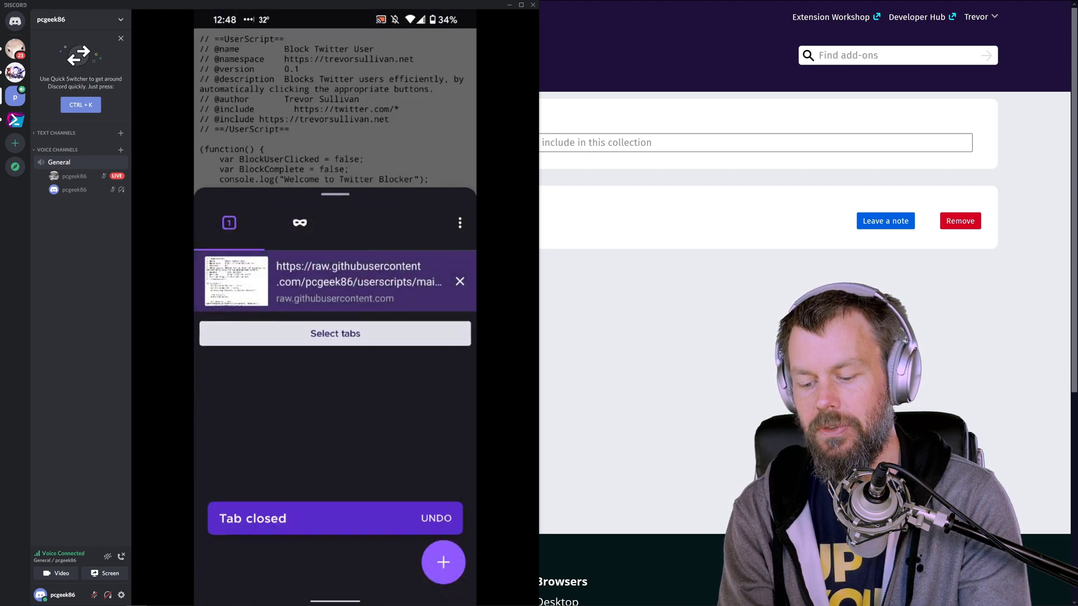
Step: Close the raw GitHub userscript tab in Nightly on the phone and load twitter.com in a new tab
{"action": "left_click", "coordinate": [460, 270]}
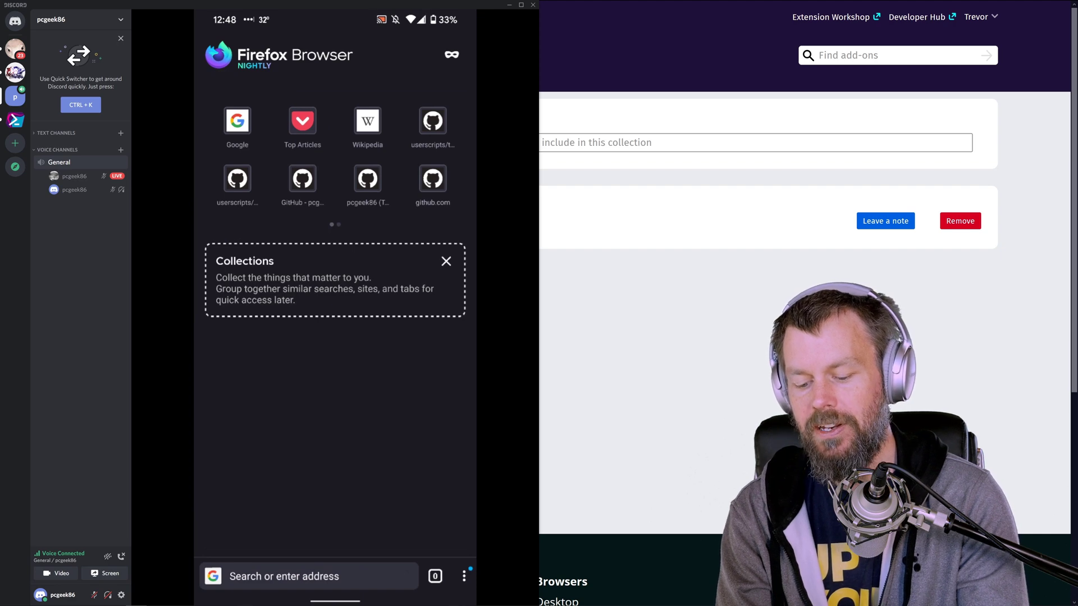
{"action": "left_click", "coordinate": [435, 575]}
{"action": "left_click", "coordinate": [440, 567]}
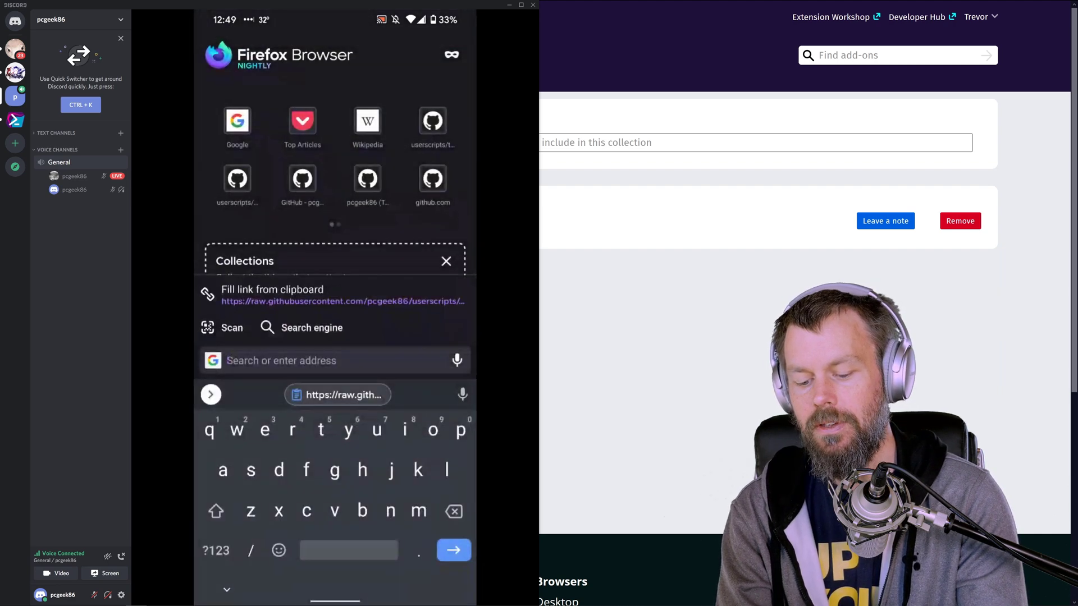
{"action": "type", "text": "twitter.com"}
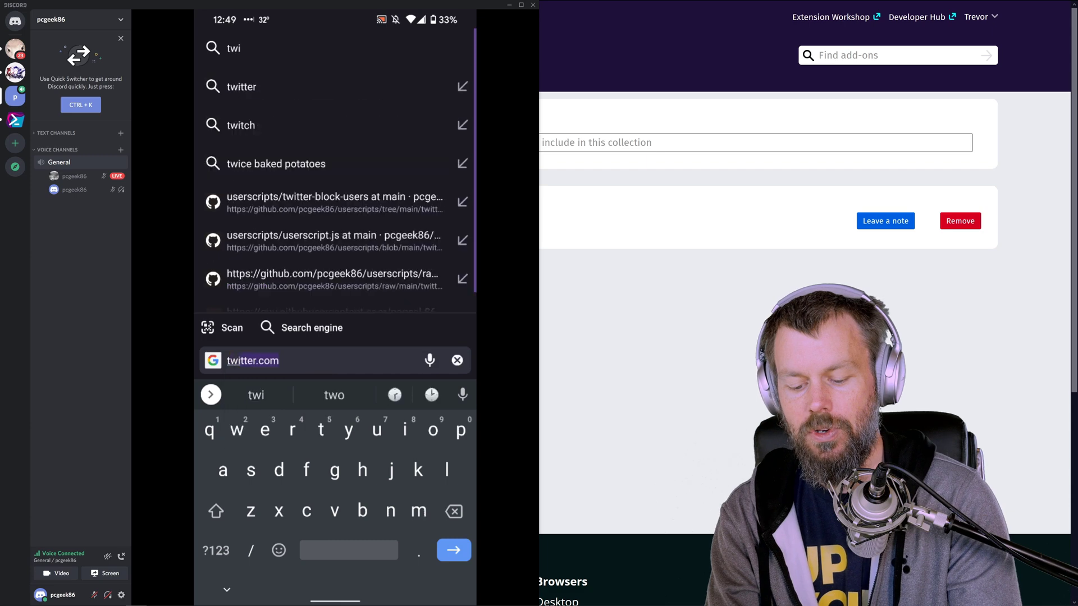
{"action": "key", "text": "Return"}
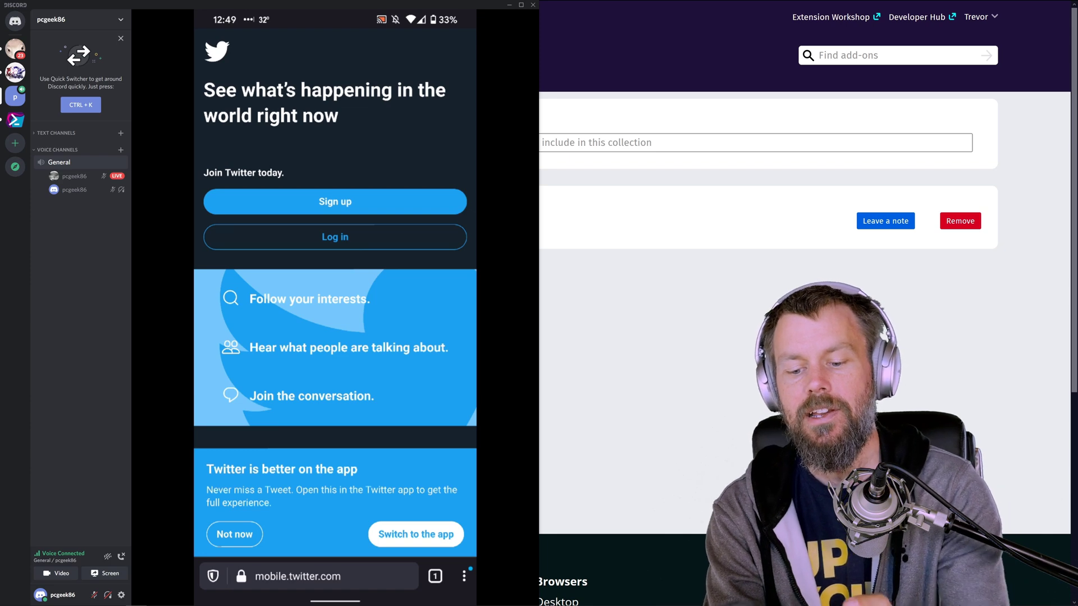
Step: Log in to the Twitter account on the mobile site, declining the offer to switch to the Twitter app
{"action": "left_click", "coordinate": [335, 237]}
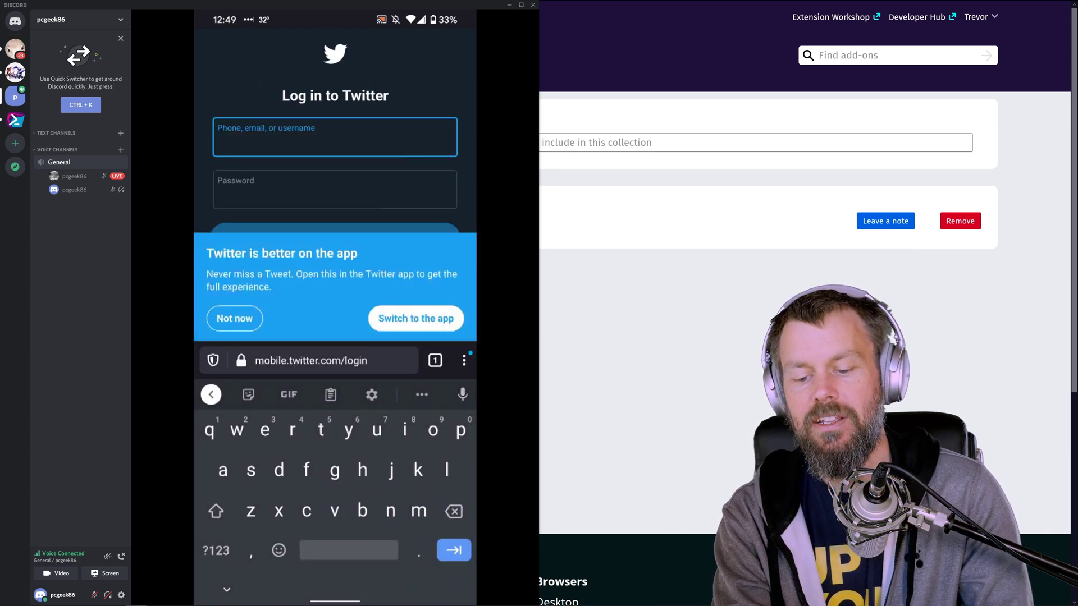
{"action": "left_click", "coordinate": [234, 319]}
{"action": "left_click", "coordinate": [334, 137]}
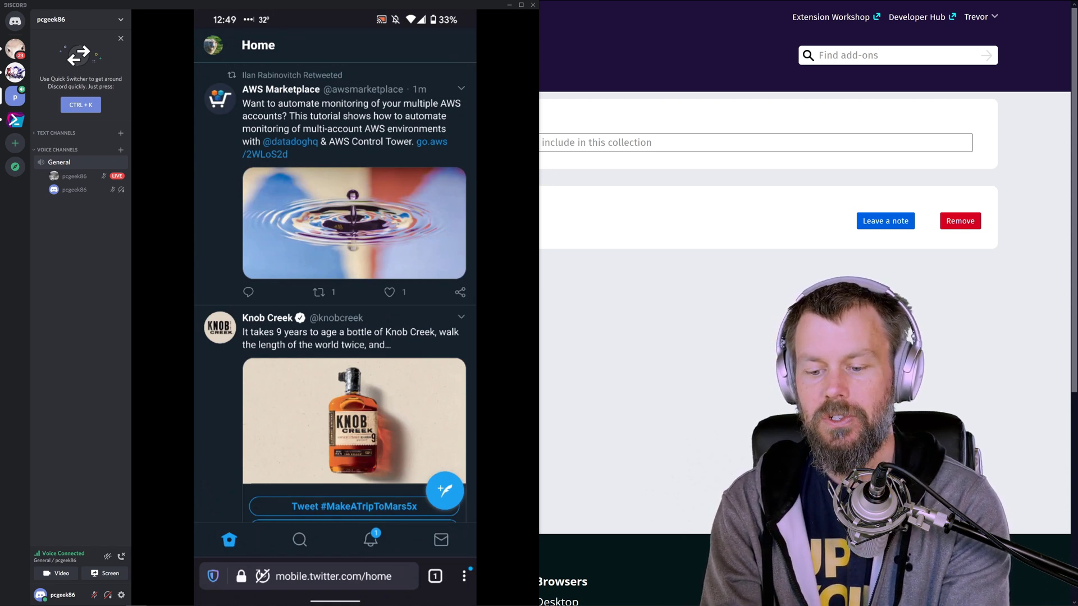
Step: Open the COVID-19 news and updates timeline for Washington, DC from Twitter's search section and look through its tweets
{"action": "left_click", "coordinate": [300, 539]}
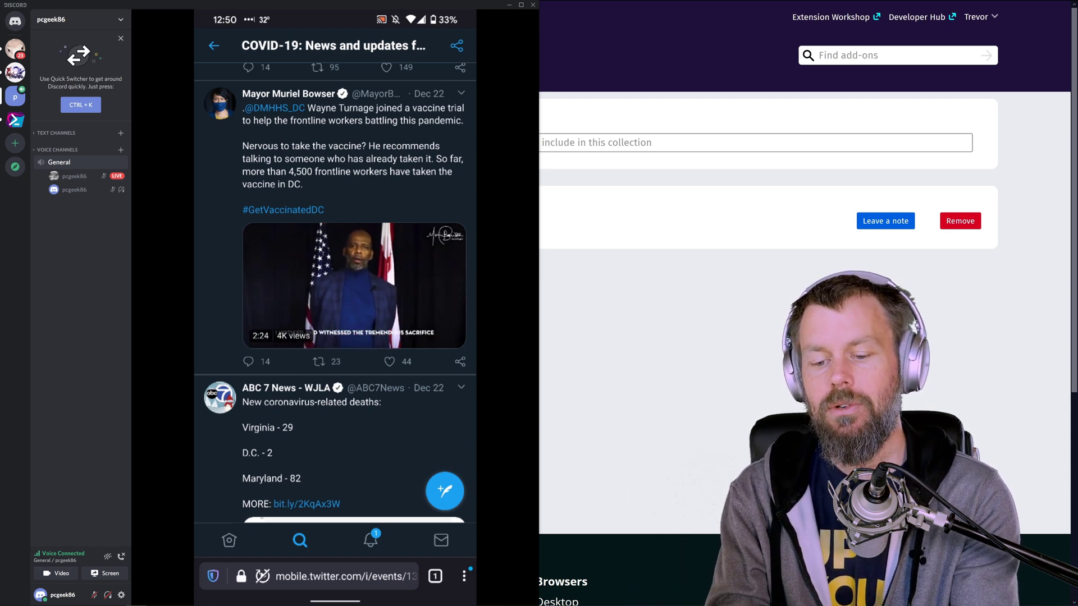
{"action": "scroll", "coordinate": [335, 314], "scroll_direction": "down", "scroll_amount": 1}
{"action": "scroll", "coordinate": [335, 314], "scroll_direction": "up", "scroll_amount": 2}
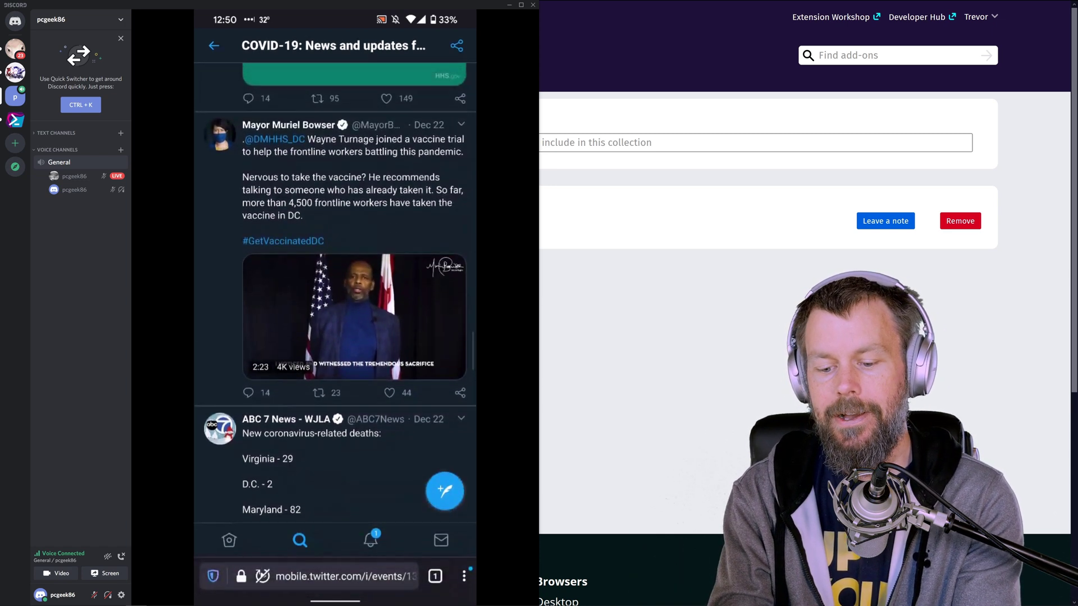
{"action": "scroll", "coordinate": [335, 314], "scroll_direction": "down", "scroll_amount": 3}
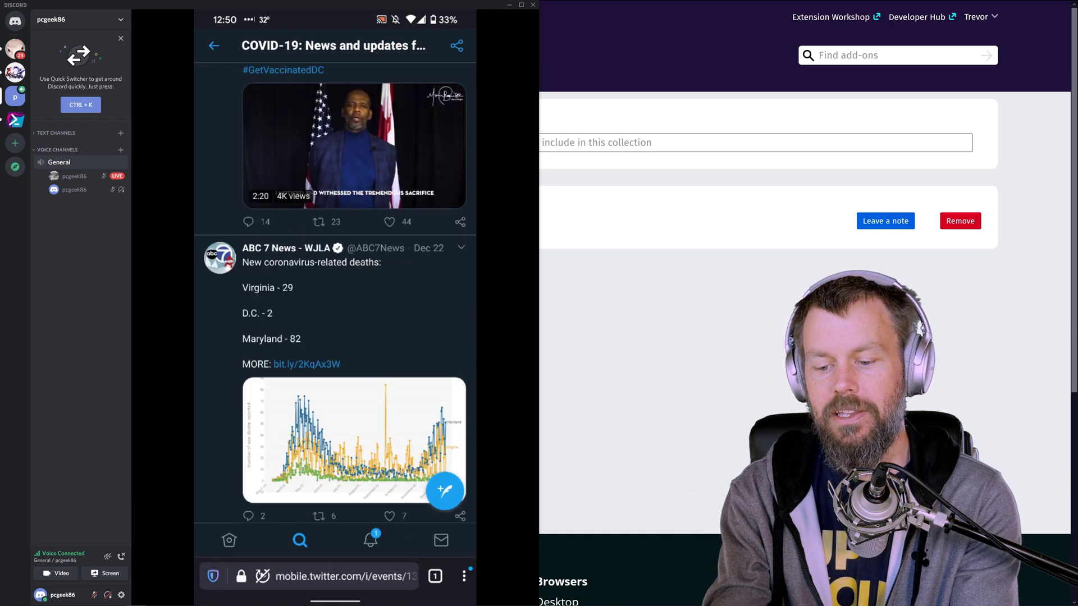
{"action": "scroll", "coordinate": [335, 293], "scroll_direction": "up", "scroll_amount": 2}
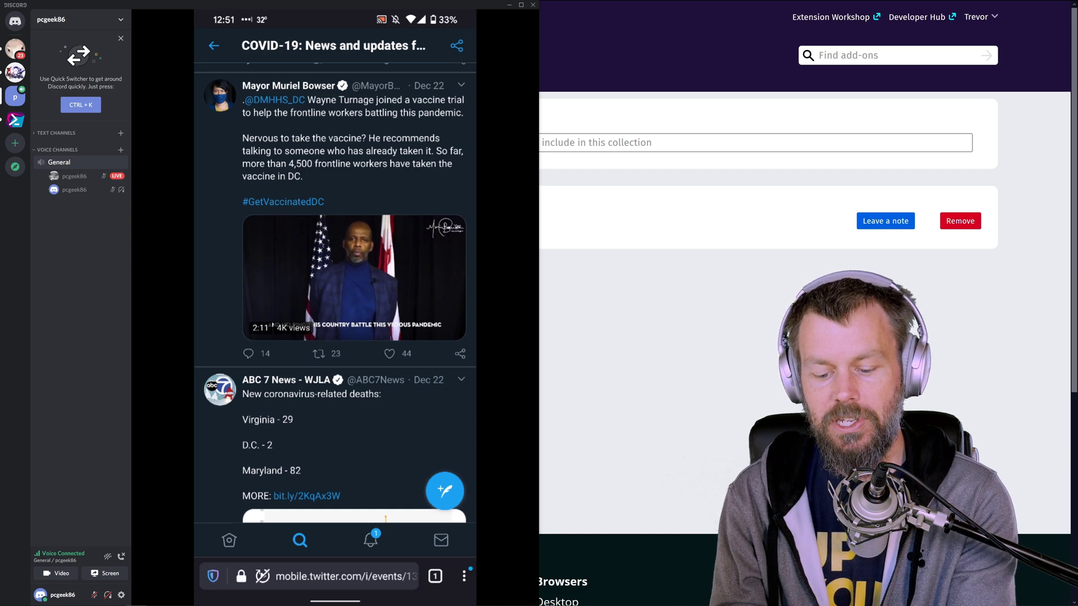
Step: Return to the start of the COVID-19 timeline and block the DC Health account from its tweet
{"action": "scroll", "coordinate": [335, 281], "scroll_direction": "up", "scroll_amount": 10}
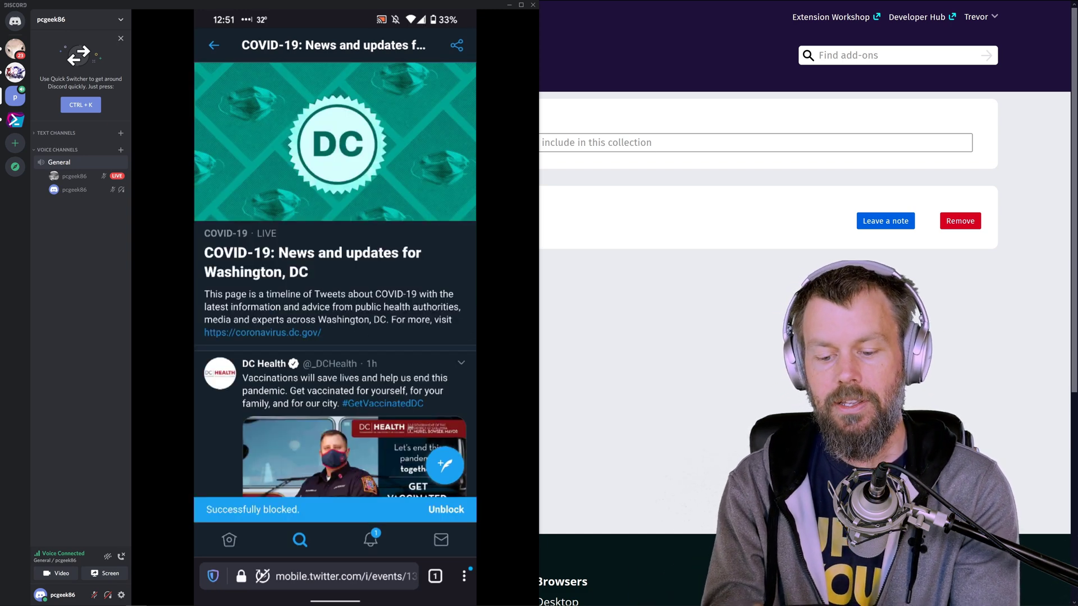
{"action": "scroll", "coordinate": [335, 297], "scroll_direction": "down", "scroll_amount": 5}
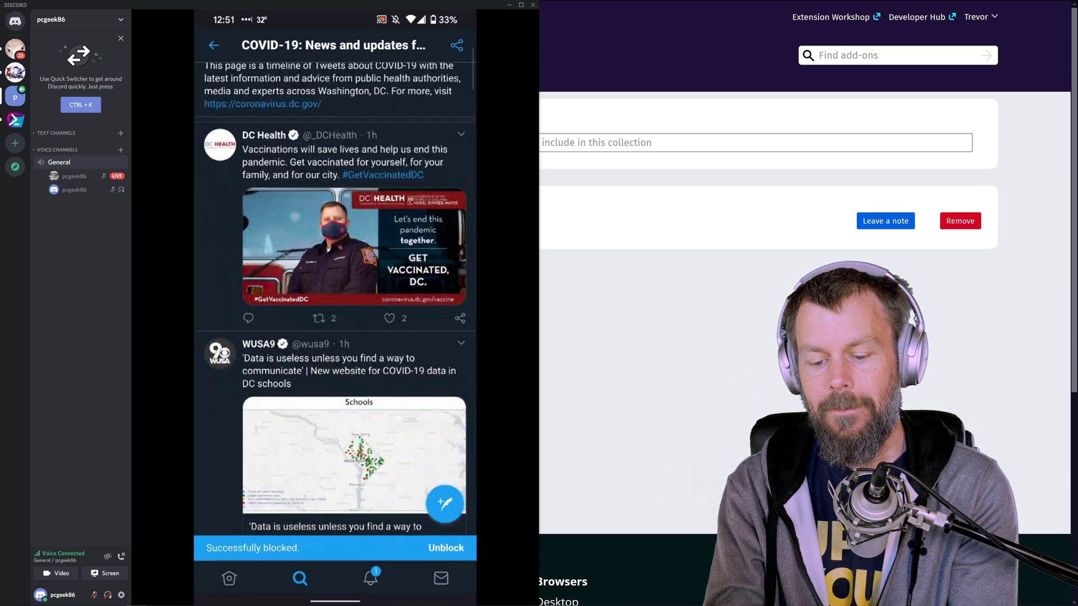
{"action": "scroll", "coordinate": [335, 325], "scroll_direction": "down", "scroll_amount": 4}
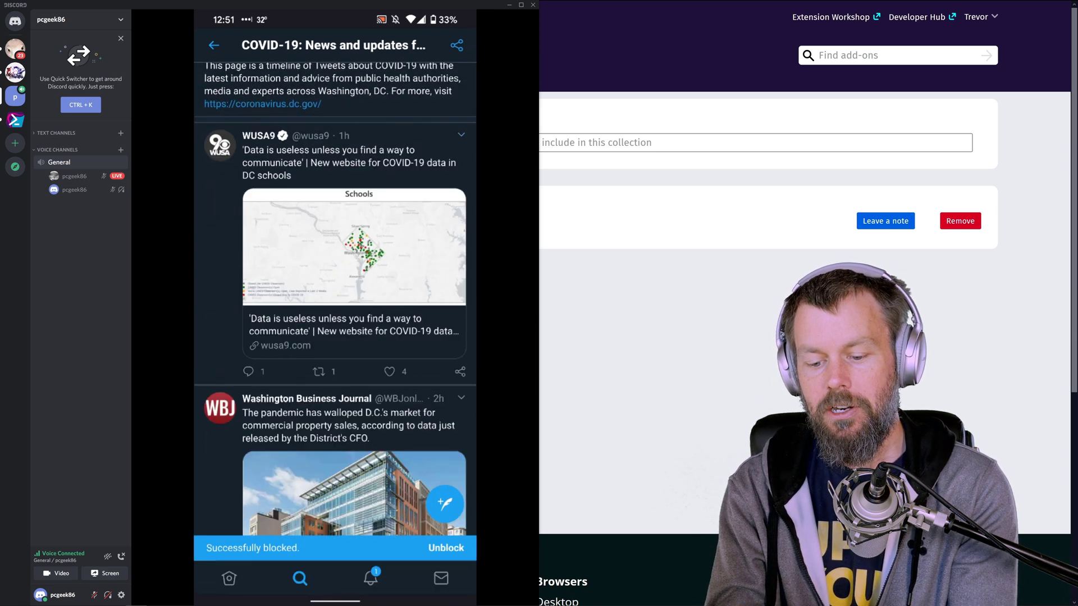